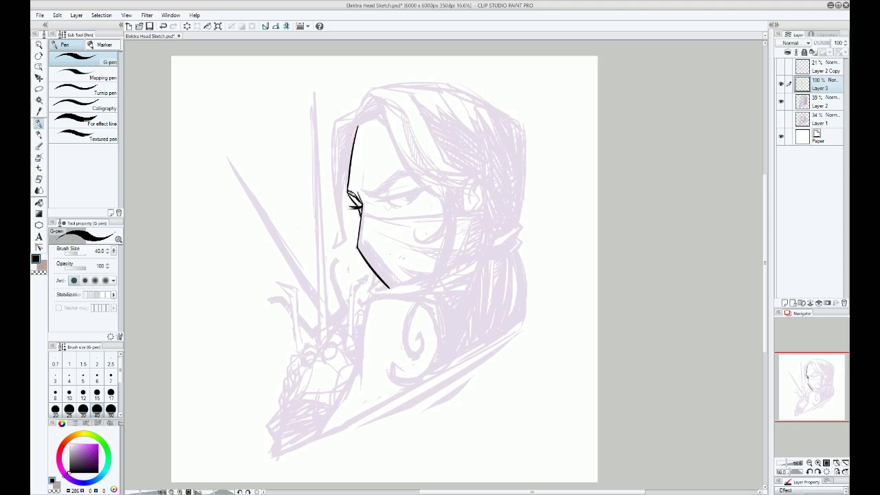
- Ink the eyebrow and upper eyelid over the sketch and fill the lash line with solid black
left_click_drag(348, 192, 366, 195)
left_click_drag(397, 170, 366, 196)
mouse_move(404, 172)
left_mouse_down()
mouse_move(376, 197)
mouse_move(416, 176)
mouse_move(374, 202)
mouse_move(435, 182)
mouse_move(398, 198)
left_mouse_up()
key("ctrl+z")
key("ctrl+z")
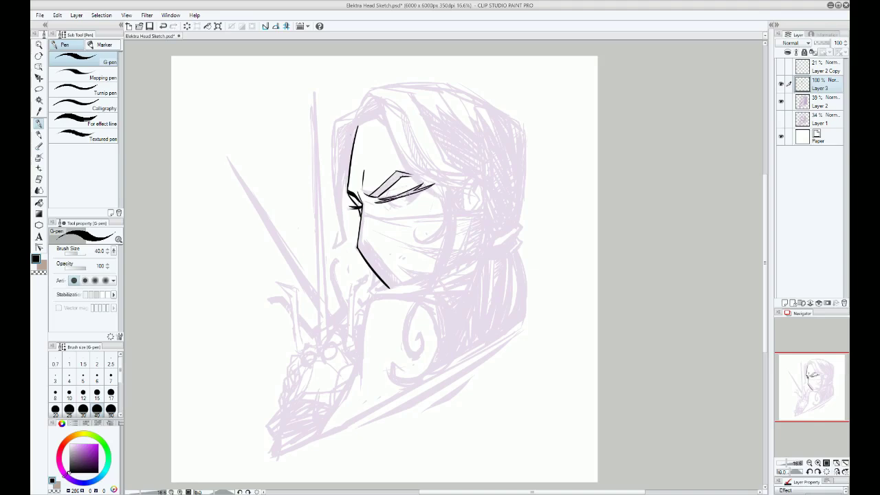
key("g")
left_click(417, 191)
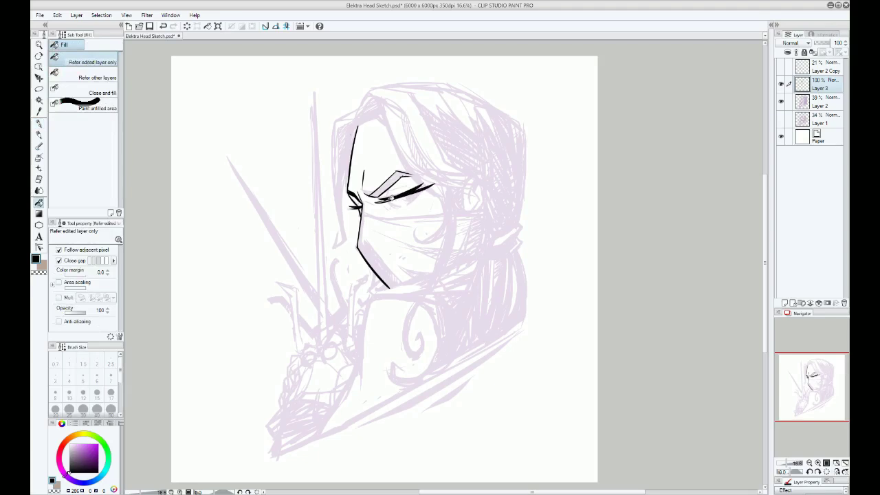
- Ink the iris and lower lid with the G-pen, plus the first mask fold starting at the nose bridge
key("p")
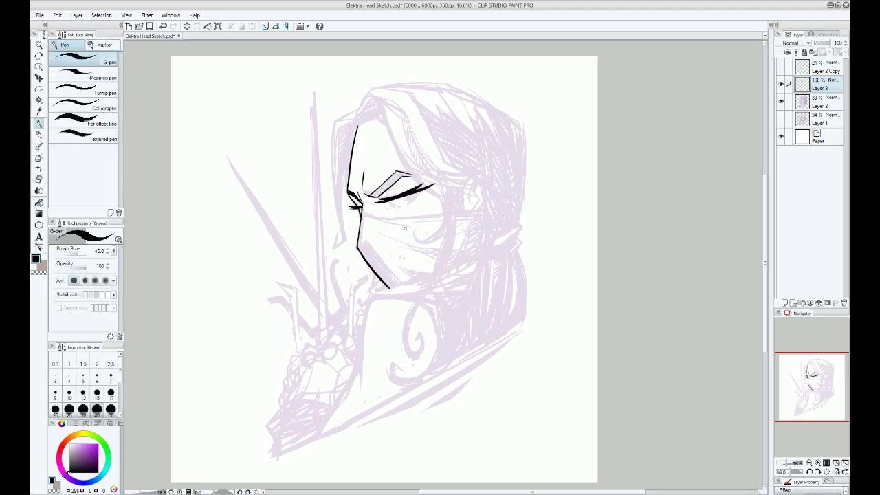
mouse_move(389, 203)
left_mouse_down()
mouse_move(385, 189)
mouse_move(410, 186)
mouse_move(392, 204)
mouse_move(414, 200)
left_mouse_up()
mouse_move(361, 211)
left_mouse_down()
mouse_move(405, 231)
mouse_move(445, 213)
left_mouse_up()
key("ctrl+z")
key("ctrl+z")
key("ctrl+z")
key("ctrl+z")
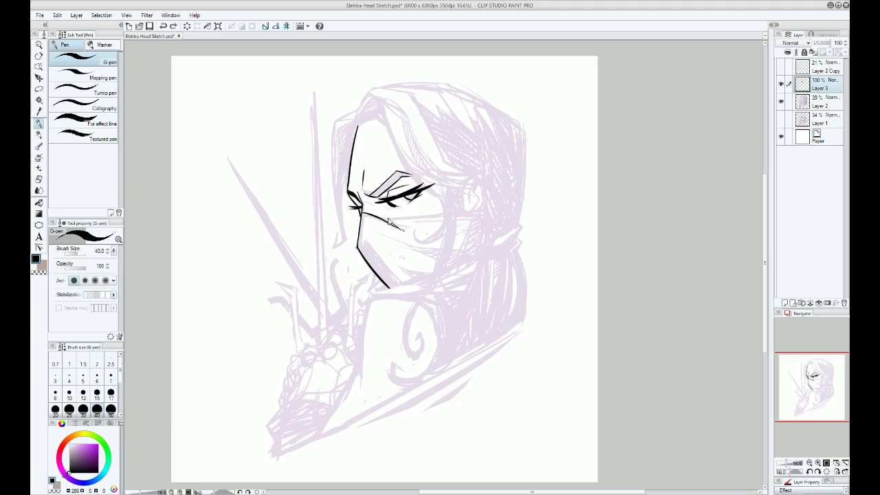
- Ink the mask's upper edge across the cheek and the fold lines around the chin
left_click_drag(377, 218, 482, 212)
mouse_move(362, 214)
left_mouse_down()
mouse_move(364, 252)
mouse_move(389, 272)
left_mouse_up()
key("ctrl+z")
key("ctrl+z")
mouse_move(364, 241)
left_mouse_down()
mouse_move(401, 286)
mouse_move(439, 275)
left_mouse_up()
key("ctrl+z")
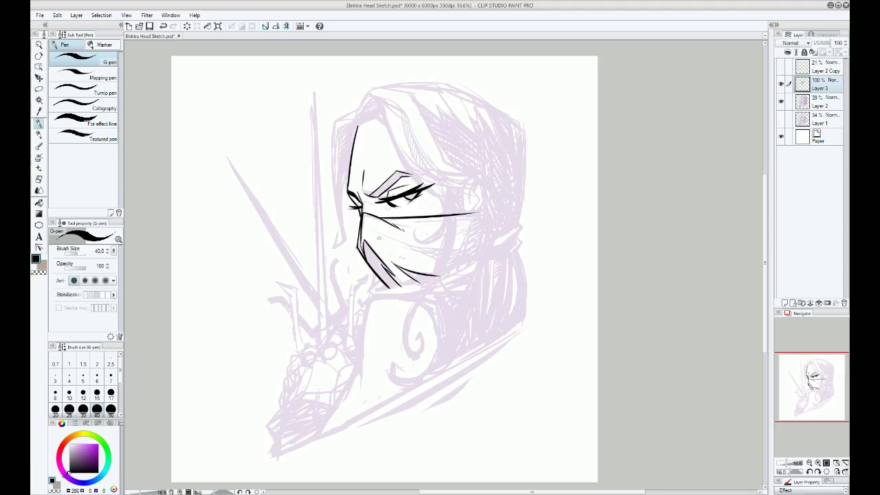
- Add long fold lines across the middle of the mask and a second line beneath its upper edge
left_click_drag(366, 225, 403, 247)
key("ctrl+z")
mouse_move(366, 225)
left_mouse_down()
mouse_move(405, 246)
mouse_move(402, 260)
mouse_move(457, 257)
left_mouse_up()
left_click_drag(481, 215, 386, 226)
key("ctrl+z")
left_click_drag(482, 216, 432, 221)
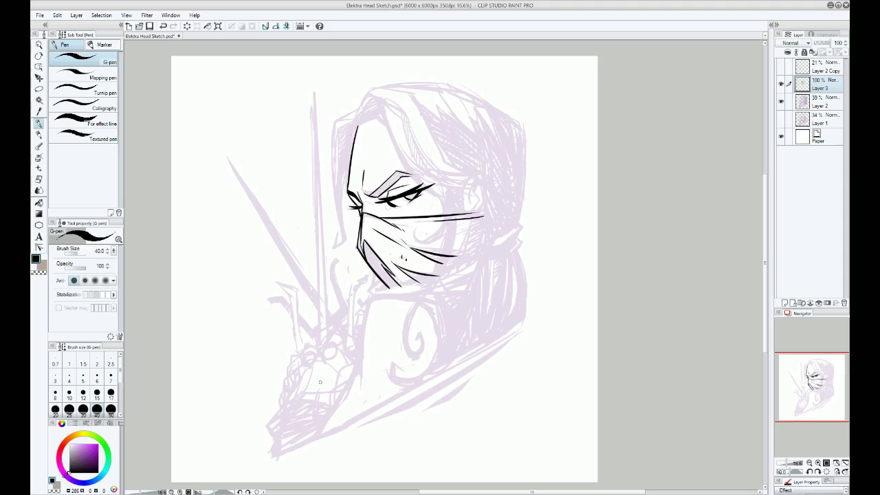
- Ink the mask's lower edge along the jaw and the front contour of the shoulder and arm
mouse_move(441, 273)
left_mouse_down()
mouse_move(377, 288)
mouse_move(384, 285)
mouse_move(382, 295)
mouse_move(366, 289)
mouse_move(373, 296)
mouse_move(357, 375)
left_mouse_up()
left_click_drag(366, 298, 359, 385)
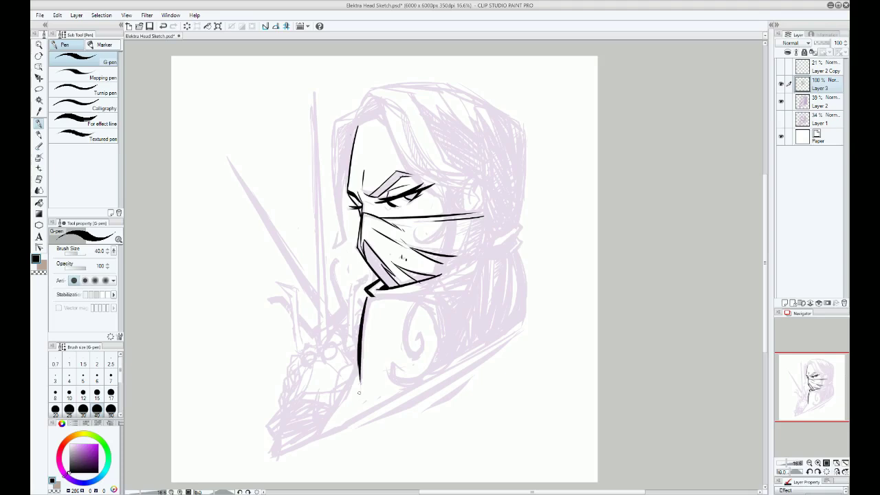
left_click_drag(360, 355, 359, 392)
left_click_drag(359, 361, 328, 427)
left_click_drag(358, 363, 322, 438)
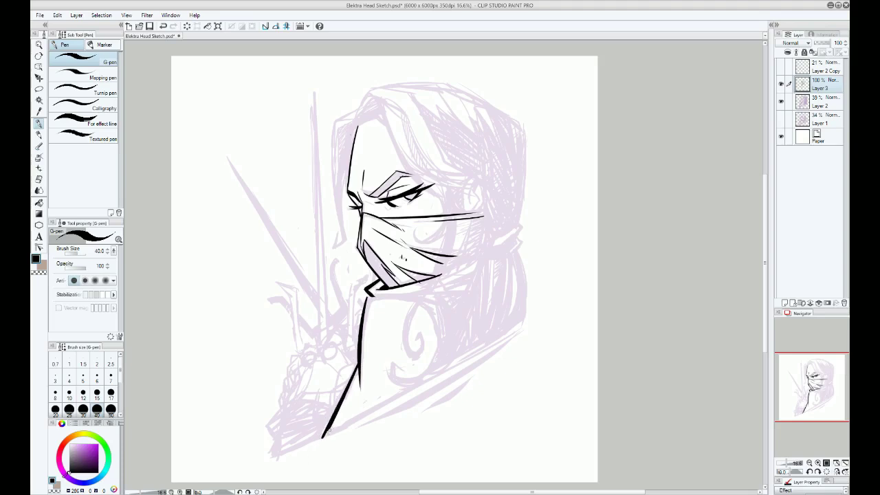
- Ink the top of the shoulder, the curved rear edge of the upper arm, and the scarf line above it
mouse_move(367, 297)
left_mouse_down()
mouse_move(434, 303)
mouse_move(440, 340)
left_mouse_up()
key("ctrl+z")
mouse_move(420, 300)
left_mouse_down()
mouse_move(440, 336)
mouse_move(421, 386)
left_mouse_up()
left_click_drag(421, 301, 444, 307)
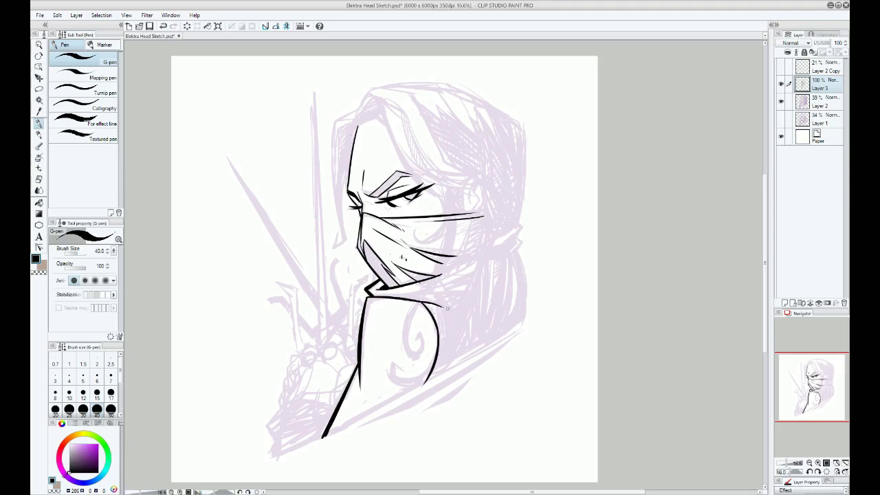
key("ctrl+z")
left_click_drag(422, 297, 426, 302)
mouse_move(404, 298)
left_mouse_down()
mouse_move(438, 297)
mouse_move(451, 316)
left_mouse_up()
key("ctrl+z")
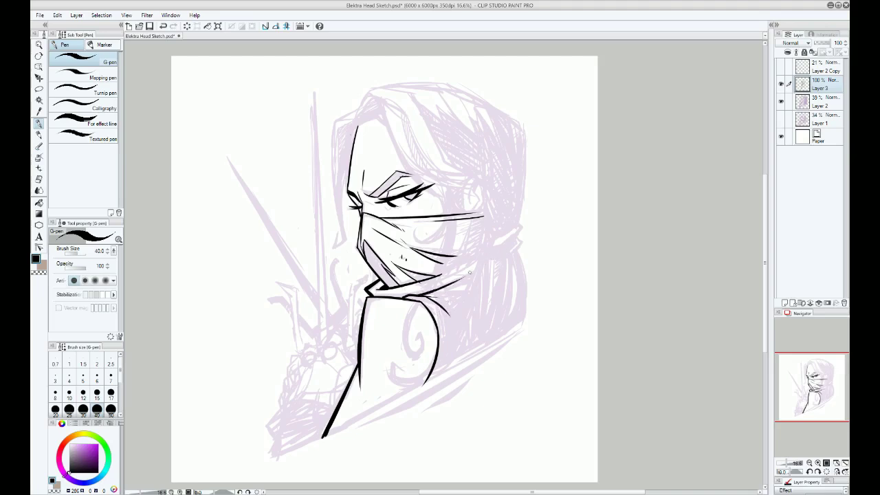
- Ink the scarf folds wrapping from the jaw toward the back of the neck and the short strands behind the shoulder
mouse_move(437, 276)
left_mouse_down()
mouse_move(494, 243)
mouse_move(419, 277)
left_mouse_up()
key("ctrl+z")
key("ctrl+z")
left_click_drag(483, 254, 421, 280)
left_click_drag(483, 258, 430, 292)
mouse_move(484, 263)
left_mouse_down()
mouse_move(425, 295)
mouse_move(468, 289)
mouse_move(423, 296)
mouse_move(446, 336)
left_mouse_up()
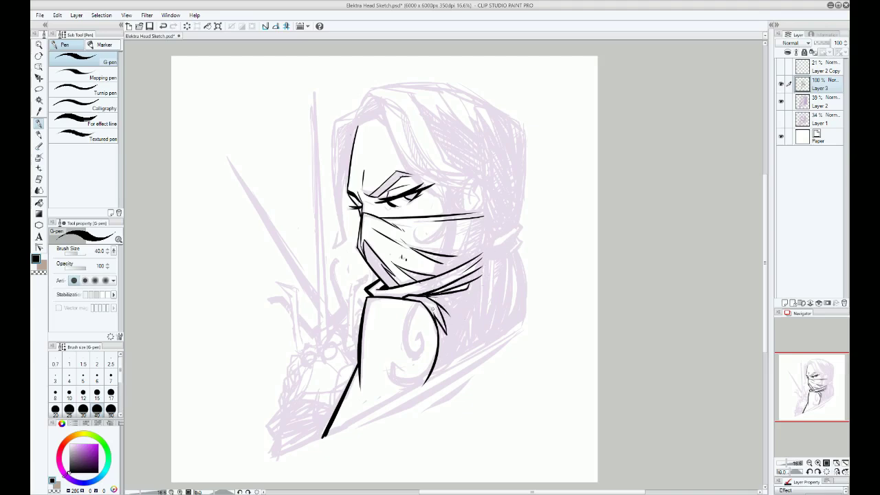
mouse_move(430, 297)
left_mouse_down()
mouse_move(453, 310)
mouse_move(451, 333)
left_mouse_up()
key("ctrl+z")
key("ctrl+z")
left_click_drag(431, 297, 446, 295)
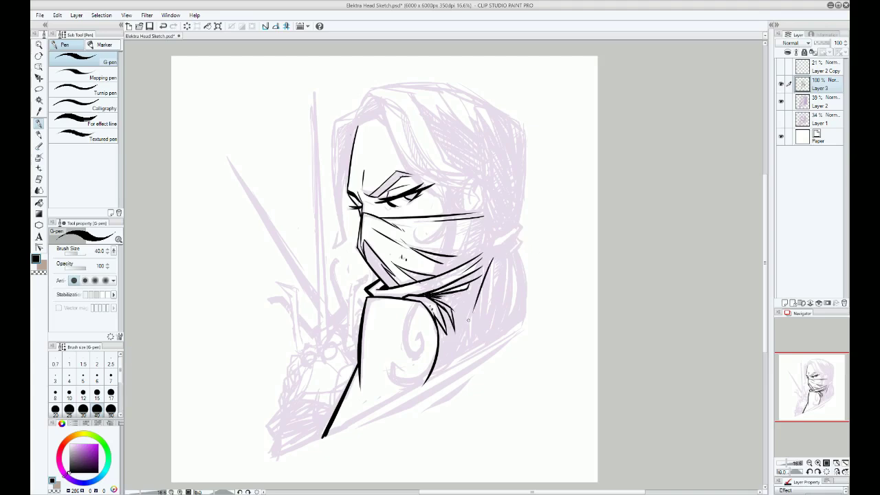
- Ink the mask's knot behind the head and the long hair strands hanging below it
left_click_drag(494, 257, 467, 359)
mouse_move(517, 224)
left_mouse_down()
mouse_move(488, 244)
mouse_move(507, 246)
mouse_move(488, 252)
mouse_move(517, 244)
mouse_move(502, 257)
mouse_move(517, 251)
mouse_move(498, 257)
mouse_move(484, 334)
left_mouse_up()
key("ctrl+z")
key("ctrl+z")
left_click_drag(495, 253, 475, 347)
left_click_drag(512, 259, 484, 333)
key("ctrl+z")
mouse_move(507, 267)
left_mouse_down()
mouse_move(490, 328)
mouse_move(500, 327)
left_mouse_up()
left_click_drag(519, 255, 497, 331)
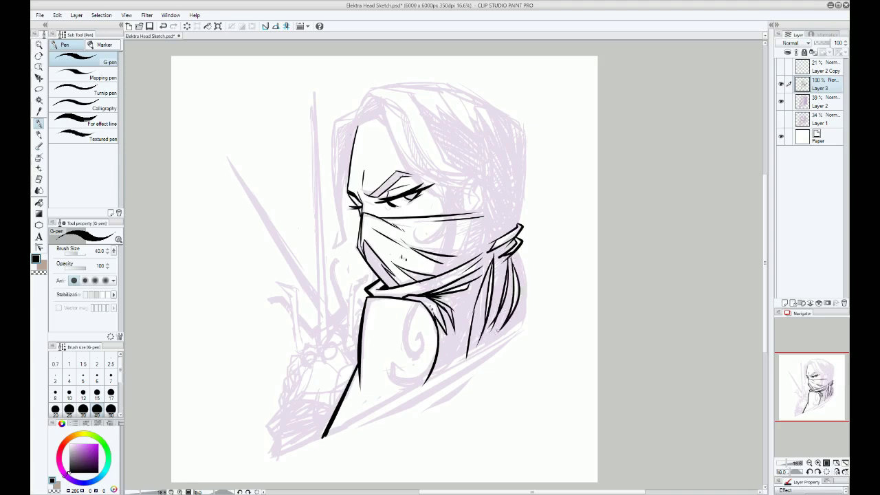
- Ink the outer contour of the hair hanging below the mask's knot
left_click_drag(517, 251, 532, 300)
key("ctrl+z")
left_click_drag(517, 249, 526, 323)
key("ctrl+z")
- Ink a long diagonal line closing off the bottom of the bust and thicken it below the hair and arm
mouse_move(530, 283)
left_mouse_down()
mouse_move(521, 326)
mouse_move(315, 451)
left_mouse_up()
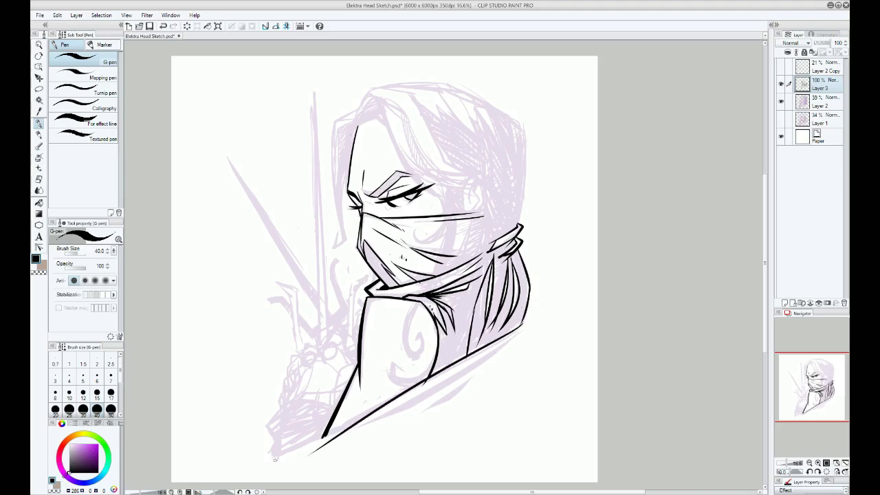
key("ctrl+z")
left_click_drag(522, 324, 260, 483)
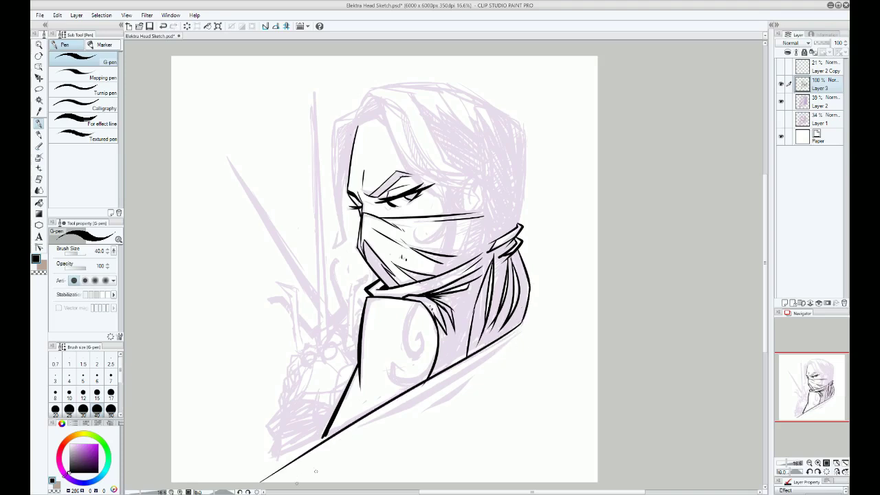
mouse_move(421, 416)
left_mouse_down()
mouse_move(462, 374)
mouse_move(460, 380)
left_mouse_up()
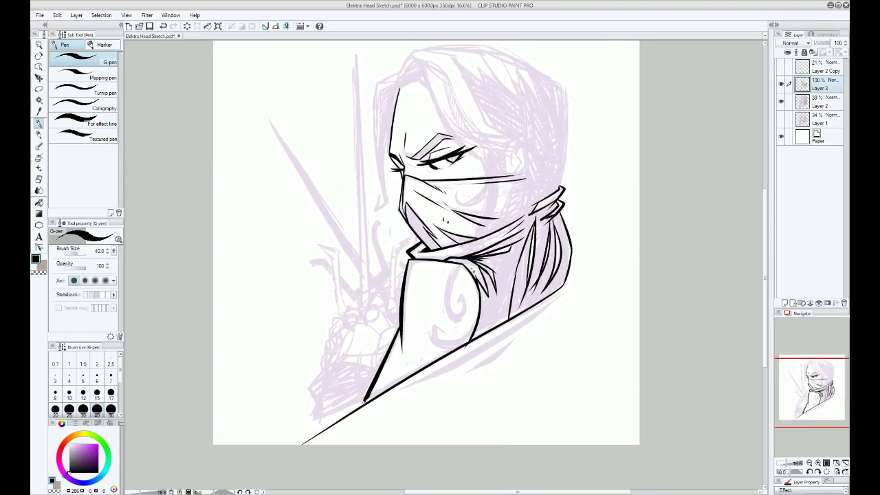
mouse_move(368, 395)
left_mouse_down()
mouse_move(361, 406)
mouse_move(550, 294)
mouse_move(492, 327)
left_mouse_up()
key("ctrl+z")
left_click_drag(566, 284, 465, 348)
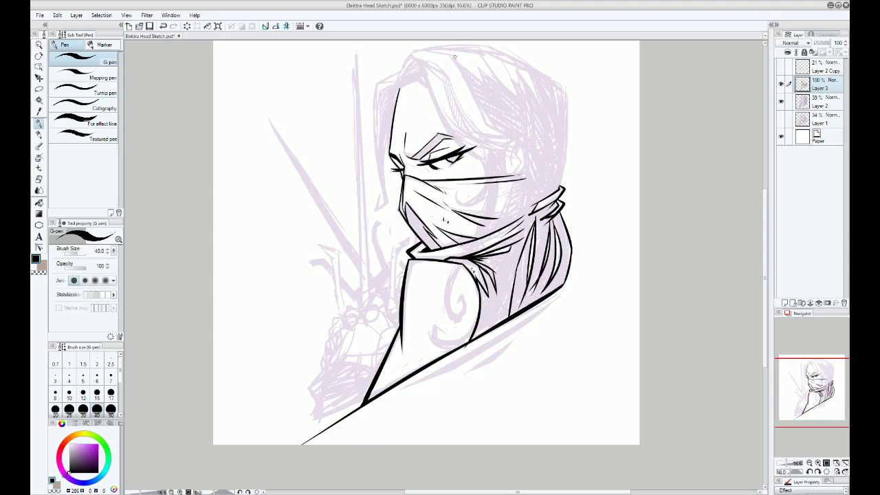
- Ink the hair edge sweeping from the crown to the ear, and the lines running down from the ear to the knot
mouse_move(455, 56)
left_mouse_down()
mouse_move(487, 125)
mouse_move(522, 145)
left_mouse_up()
key("ctrl+z")
mouse_move(482, 117)
left_mouse_down()
mouse_move(525, 146)
mouse_move(535, 200)
left_mouse_up()
key("ctrl+z")
left_click_drag(521, 141, 534, 201)
left_click_drag(522, 142, 526, 224)
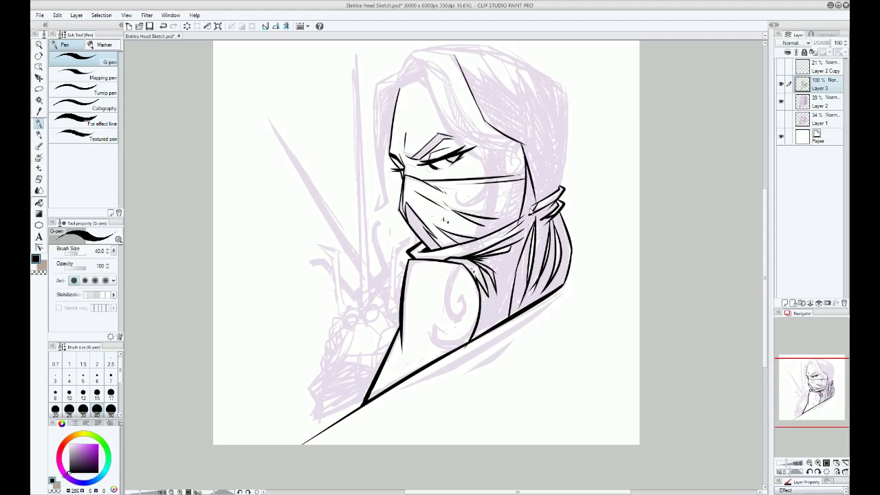
key("ctrl+z")
left_click_drag(521, 146, 533, 207)
key("ctrl+z")
left_click_drag(522, 146, 533, 211)
key("ctrl+z")
mouse_move(525, 156)
left_mouse_down()
mouse_move(536, 192)
mouse_move(505, 177)
left_mouse_up()
- Ink the hairline across the forehead and the strands falling from the parting toward the eye
mouse_move(399, 87)
left_mouse_down()
mouse_move(421, 81)
mouse_move(434, 97)
left_mouse_up()
left_click_drag(416, 60, 434, 91)
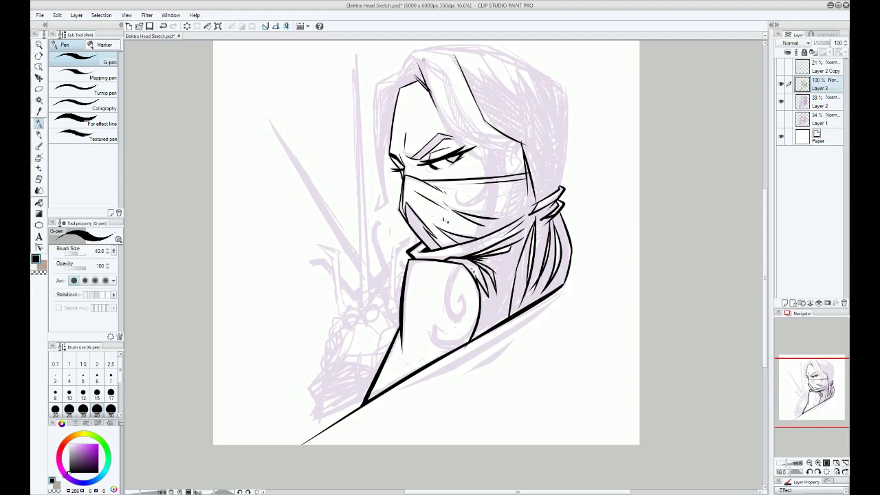
left_click_drag(424, 61, 451, 130)
left_click_drag(430, 92, 462, 143)
key("ctrl+z")
left_click_drag(431, 92, 456, 142)
key("ctrl+z")
- Ink the side lock along the cheek and the curled tip overlapping the mask
left_click_drag(423, 74, 489, 193)
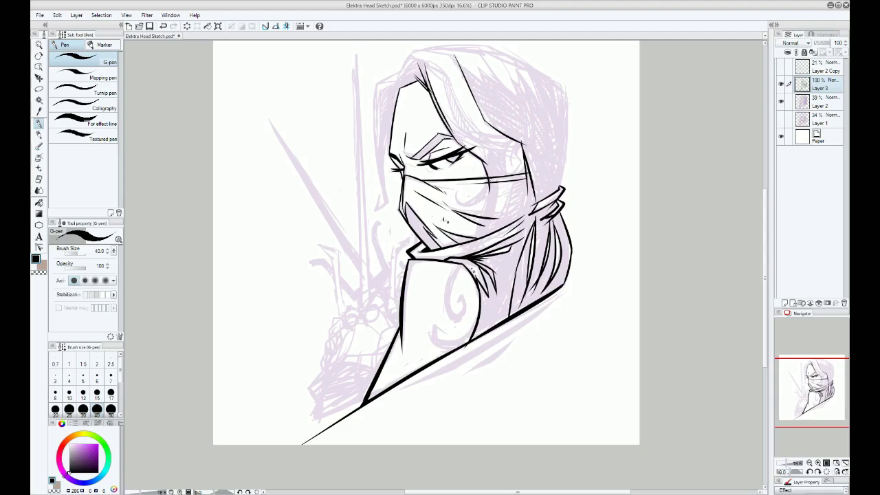
key("ctrl+z")
mouse_move(480, 158)
left_mouse_down()
mouse_move(487, 179)
mouse_move(454, 192)
left_mouse_up()
mouse_move(454, 192)
left_mouse_down()
mouse_move(468, 206)
mouse_move(493, 181)
left_mouse_up()
key("ctrl+z")
key("ctrl+z")
left_click_drag(489, 147, 476, 236)
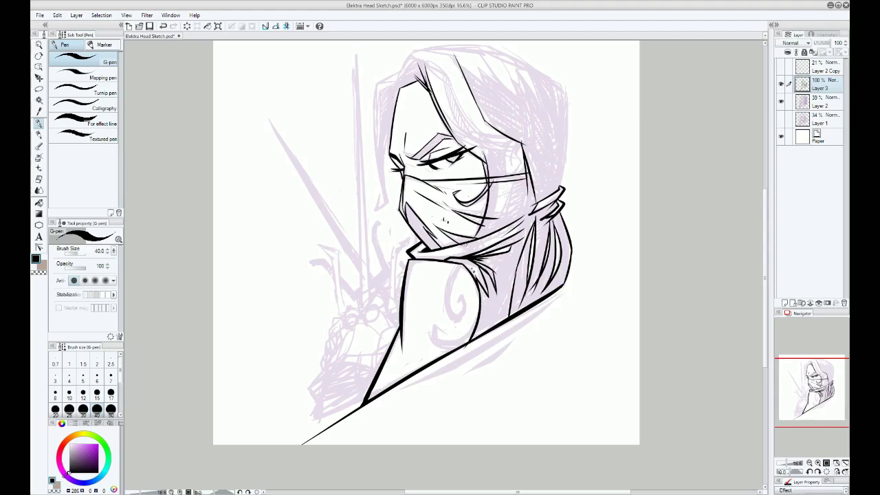
- Add curved strands to the side lock sweeping from the temple down across the mask to the jaw
mouse_move(491, 150)
left_mouse_down()
mouse_move(487, 217)
mouse_move(463, 240)
mouse_move(470, 232)
mouse_move(447, 239)
mouse_move(467, 234)
left_mouse_up()
key("ctrl+z")
key("ctrl+z")
key("ctrl+z")
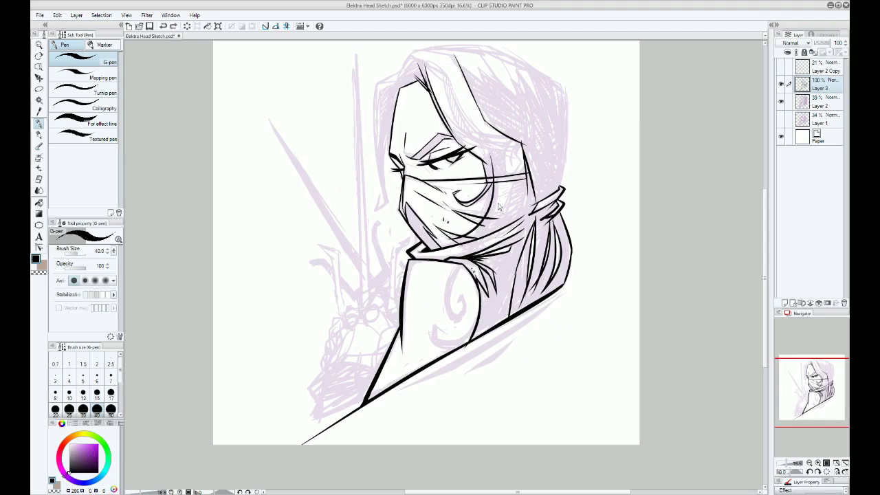
key("ctrl+z")
mouse_move(491, 148)
left_mouse_down()
mouse_move(464, 231)
mouse_move(499, 173)
mouse_move(497, 199)
mouse_move(478, 228)
mouse_move(483, 220)
mouse_move(454, 239)
left_mouse_up()
key("ctrl+z")
key("ctrl+z")
key("ctrl+z")
left_click_drag(505, 143, 455, 232)
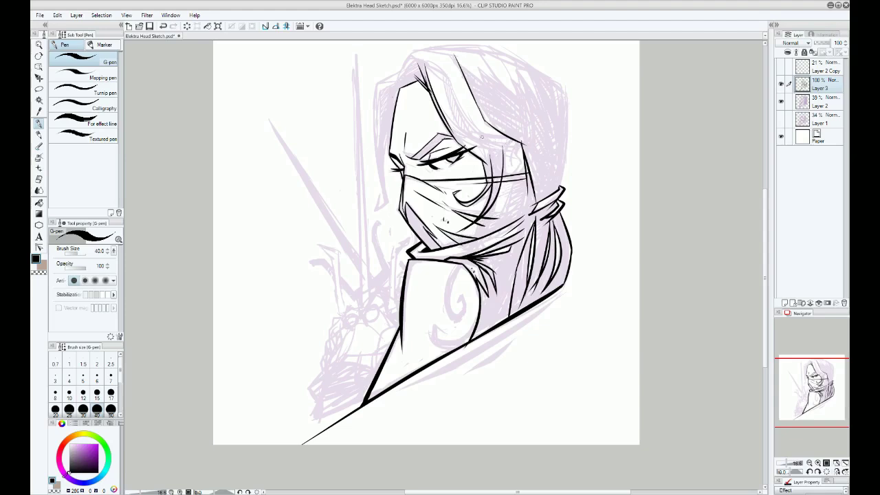
- Ink the lower edge of the swept hair above the ear and draw the ear's inner details
left_click_drag(480, 136, 523, 143)
key("ctrl+z")
left_click_drag(465, 122, 523, 143)
key("ctrl+z")
left_click_drag(474, 128, 522, 141)
key("ctrl+z")
mouse_move(473, 127)
left_mouse_down()
mouse_move(521, 144)
mouse_move(504, 162)
mouse_move(516, 163)
mouse_move(515, 172)
mouse_move(515, 156)
mouse_move(506, 175)
left_mouse_up()
left_click_drag(476, 223, 491, 228)
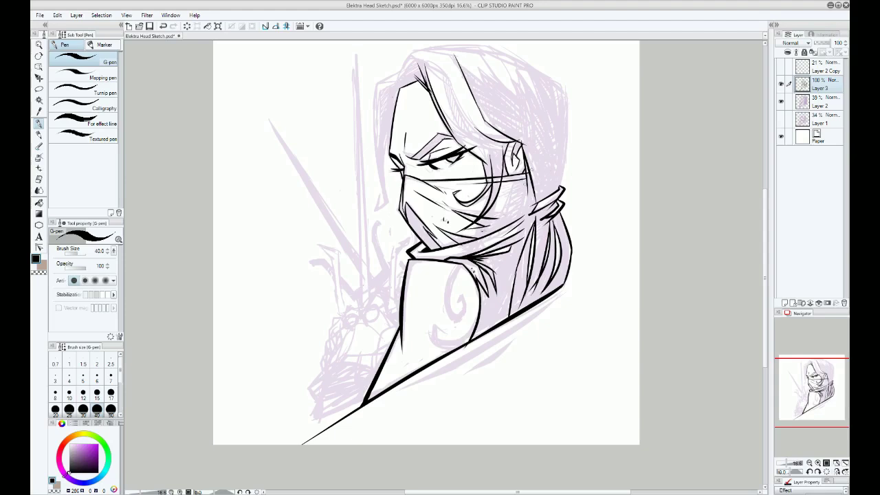
- Add short mask folds below the ear and behind the side lock, converging toward the knot
left_click_drag(515, 185, 496, 220)
mouse_move(494, 209)
left_mouse_down()
mouse_move(531, 215)
mouse_move(481, 206)
left_mouse_up()
key("ctrl+z")
left_click_drag(482, 224, 471, 238)
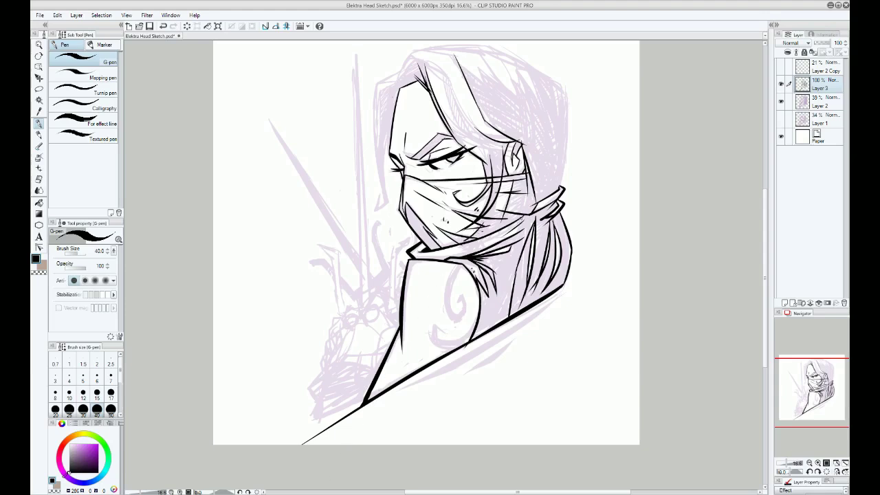
mouse_move(525, 213)
left_mouse_down()
mouse_move(488, 243)
mouse_move(511, 236)
left_mouse_up()
key("ctrl+z")
key("ctrl+z")
key("ctrl+z")
- Ink the front hair lock sweeping from the parting down to the ear
mouse_move(412, 58)
left_mouse_down()
mouse_move(445, 75)
mouse_move(463, 133)
mouse_move(512, 150)
mouse_move(473, 145)
mouse_move(514, 142)
left_mouse_up()
key("ctrl+z")
key("ctrl+z")
key("ctrl+z")
key("ctrl+z")
key("ctrl+z")
key("ctrl+z")
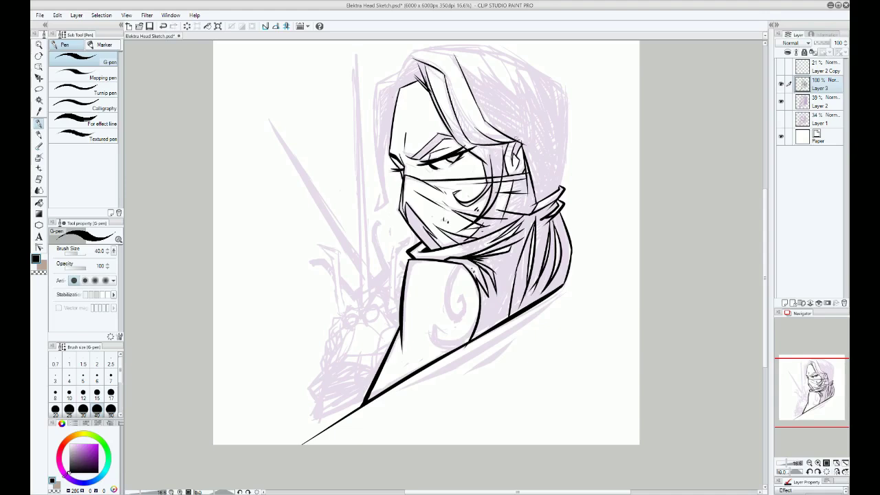
- Add inner strand lines to the front hair lock and fine strands at the temple
left_click_drag(445, 76, 488, 138)
left_click_drag(430, 68, 454, 106)
key("ctrl+z")
left_click_drag(479, 145, 495, 175)
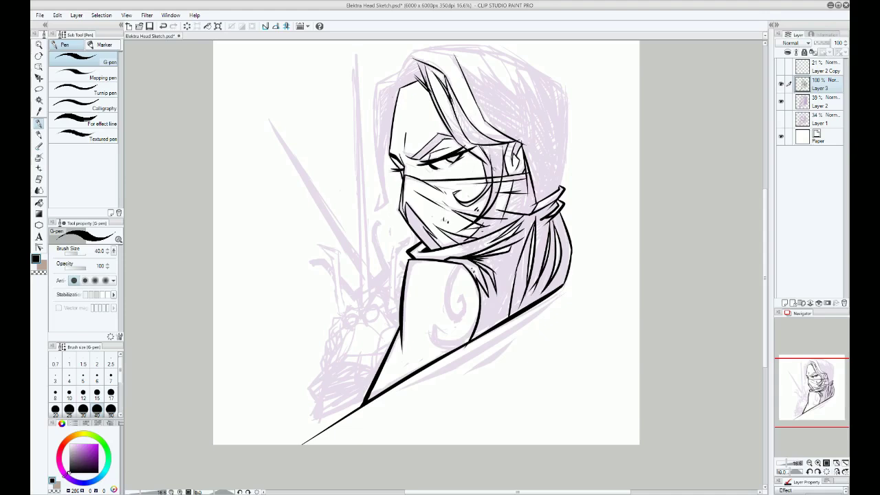
key("ctrl+z")
key("ctrl+z")
mouse_move(479, 145)
left_mouse_down()
mouse_move(491, 153)
mouse_move(491, 169)
mouse_move(500, 154)
mouse_move(482, 145)
mouse_move(500, 144)
left_mouse_up()
key("ctrl+z")
- Ink the small hair tuft on the far side of the parting above the forehead
mouse_move(414, 51)
left_mouse_down()
mouse_move(465, 46)
mouse_move(407, 54)
mouse_move(397, 95)
left_mouse_up()
key("ctrl+z")
key("ctrl+z")
mouse_move(408, 55)
left_mouse_down()
mouse_move(395, 84)
mouse_move(409, 75)
mouse_move(394, 84)
mouse_move(403, 87)
mouse_move(405, 65)
mouse_move(396, 85)
left_mouse_up()
key("ctrl+z")
key("ctrl+z")
mouse_move(403, 80)
left_mouse_down()
mouse_move(395, 83)
mouse_move(405, 69)
mouse_move(407, 85)
mouse_move(398, 85)
left_mouse_up()
key("ctrl+z")
key("ctrl+z")
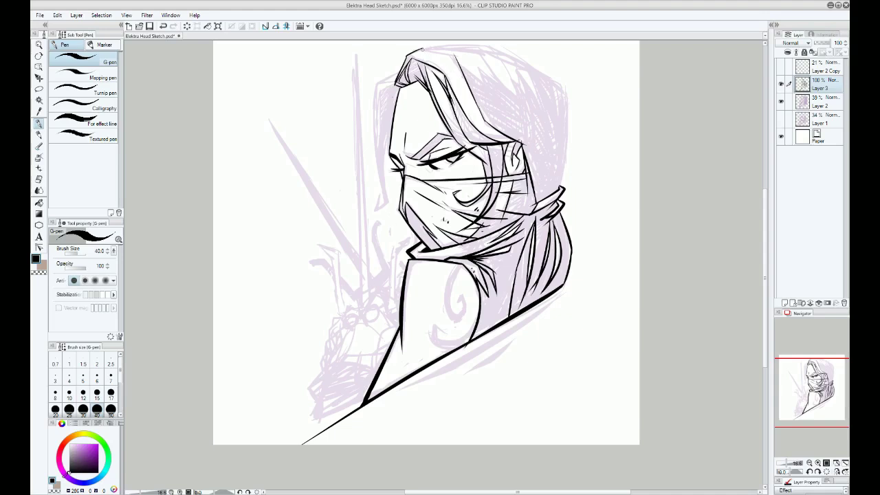
- Ink the crown's top contour and the jagged strand shapes on top of the hair
mouse_move(460, 48)
left_mouse_down()
mouse_move(422, 53)
mouse_move(486, 92)
mouse_move(476, 62)
mouse_move(511, 97)
left_mouse_up()
mouse_move(435, 46)
left_mouse_down()
mouse_move(479, 51)
mouse_move(520, 102)
left_mouse_up()
key("ctrl+z")
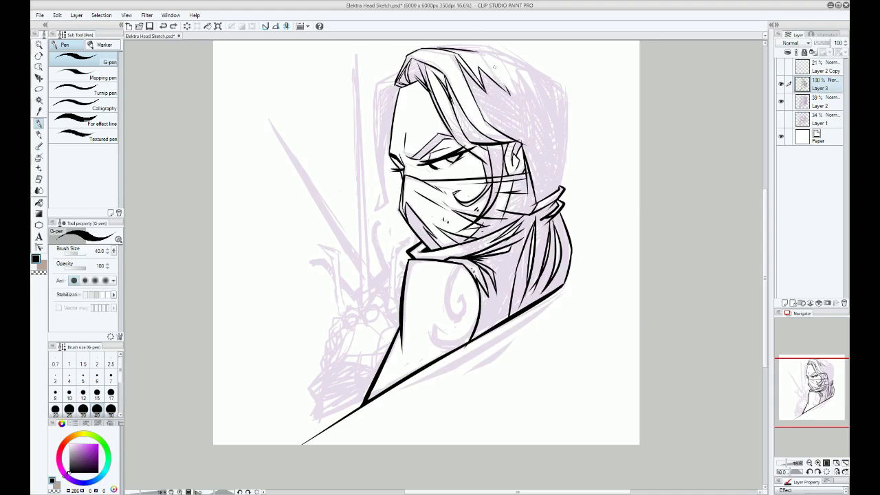
left_click_drag(478, 53, 512, 95)
mouse_move(452, 49)
left_mouse_down()
mouse_move(494, 48)
mouse_move(561, 92)
left_mouse_up()
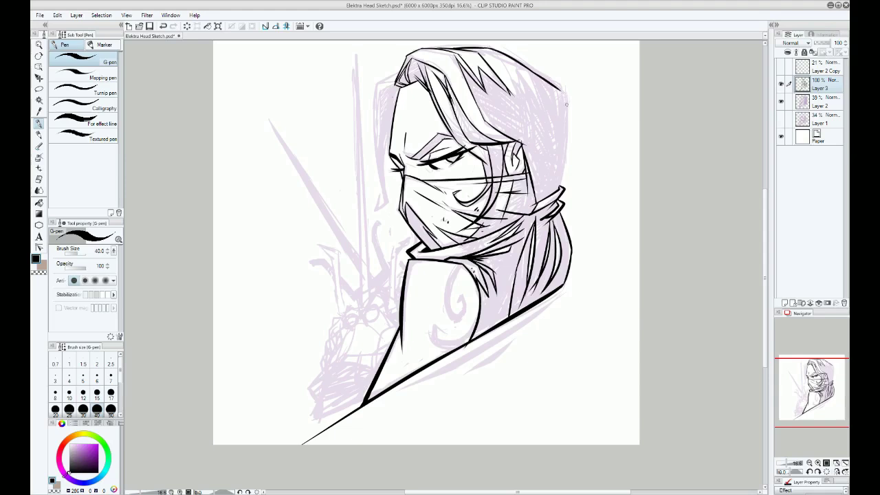
- Redraw the outer hair contour from the crown around the back of the head down to the mask's knot
key("ctrl+z")
key("ctrl+z")
mouse_move(491, 47)
left_mouse_down()
mouse_move(561, 84)
mouse_move(568, 178)
left_mouse_up()
key("ctrl+z")
mouse_move(555, 81)
left_mouse_down()
mouse_move(572, 104)
mouse_move(557, 187)
left_mouse_up()
key("ctrl+z")
left_click_drag(572, 97, 555, 190)
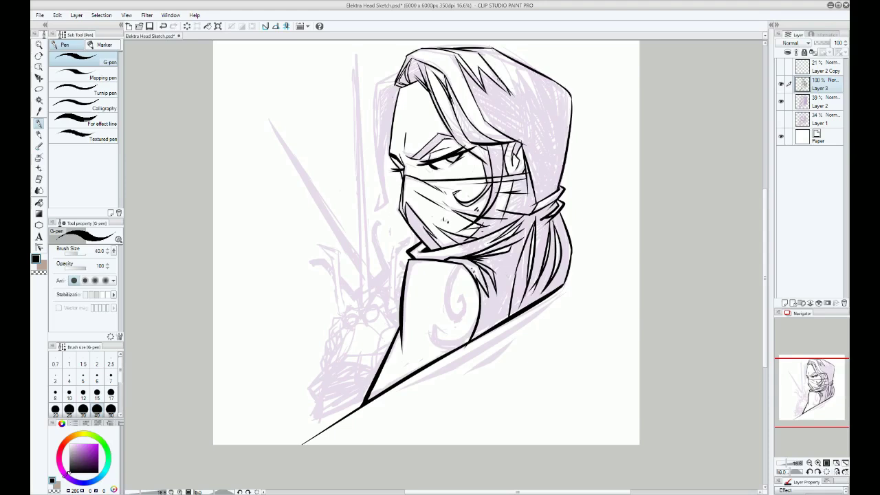
- Ink additional pointed strand lines across the upper back of the crown
left_click_drag(504, 84, 530, 108)
key("ctrl+z")
left_click_drag(506, 73, 529, 105)
mouse_move(507, 70)
left_mouse_down()
mouse_move(533, 100)
mouse_move(517, 69)
left_mouse_up()
key("ctrl+z")
left_click_drag(515, 66, 551, 87)
key("ctrl+z")
left_click_drag(499, 54, 529, 76)
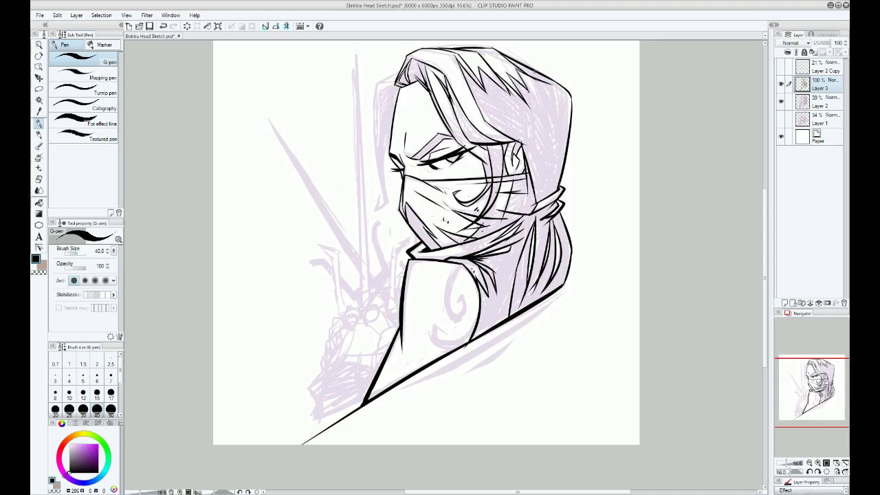
key("ctrl+z")
- Refine the crown's upper rear contour and add a short strand line behind the ear
left_click_drag(494, 48, 544, 87)
key("ctrl+z")
key("ctrl+z")
left_click_drag(493, 47, 558, 91)
key("ctrl+z")
mouse_move(525, 154)
left_mouse_down()
mouse_move(520, 117)
mouse_move(530, 165)
left_mouse_up()
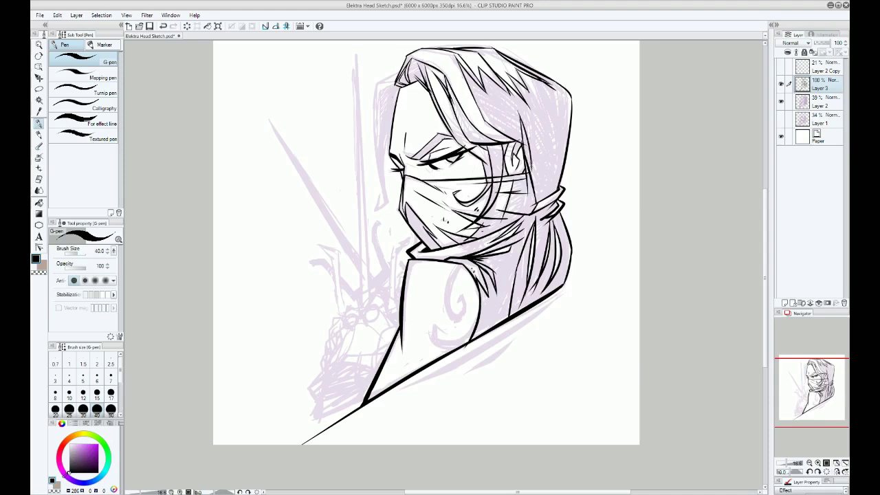
key("ctrl+z")
- Ink the long hair lock on the far side of the face, from the parting down to its curled tip
mouse_move(395, 84)
left_mouse_down()
mouse_move(380, 96)
mouse_move(379, 152)
left_mouse_up()
key("ctrl+z")
mouse_move(383, 88)
left_mouse_down()
mouse_move(376, 168)
mouse_move(389, 206)
left_mouse_up()
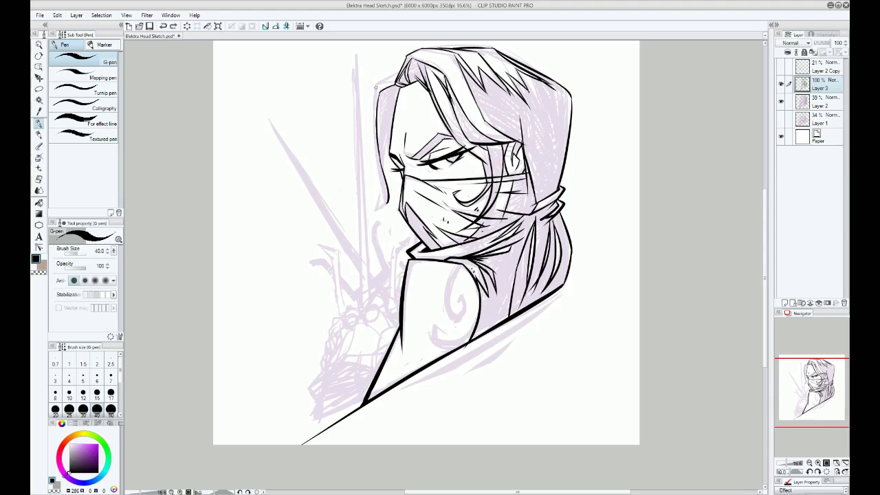
mouse_move(375, 87)
left_mouse_down()
mouse_move(376, 165)
mouse_move(389, 200)
left_mouse_up()
left_click_drag(395, 81, 376, 84)
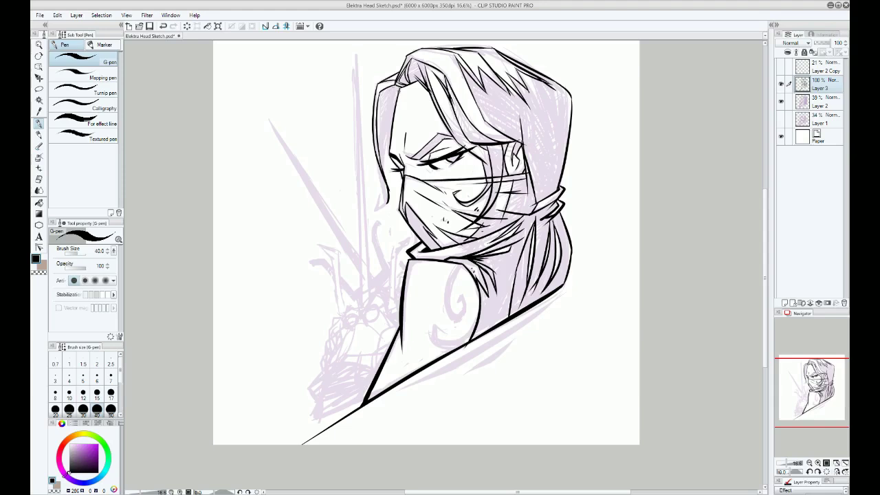
mouse_move(390, 97)
left_mouse_down()
mouse_move(390, 205)
mouse_move(377, 198)
mouse_move(387, 200)
left_mouse_up()
key("ctrl+z")
key("ctrl+z")
key("ctrl+z")
key("ctrl+z")
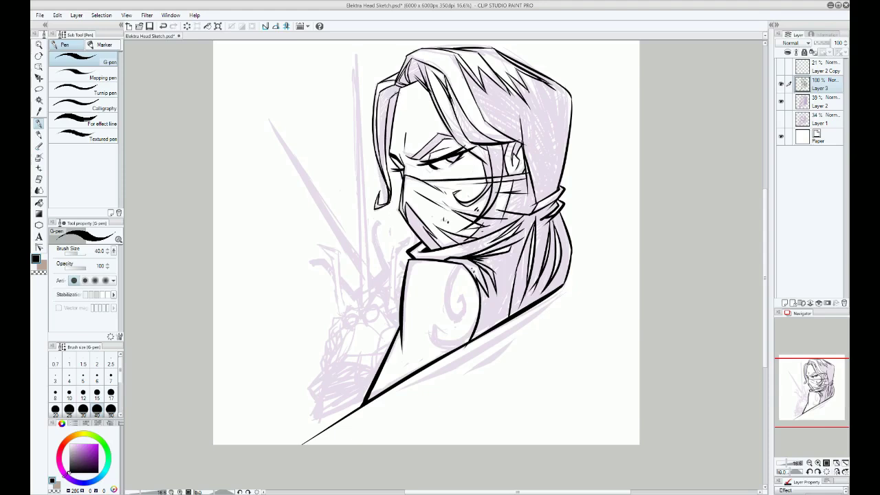
- Add short strand lines inside the upper part of the far-side hair lock
left_click_drag(399, 92, 384, 103)
left_click_drag(392, 98, 382, 129)
key("ctrl+z")
left_click_drag(426, 172, 449, 170)
mouse_move(409, 261)
left_mouse_down()
mouse_move(473, 271)
mouse_move(479, 303)
left_mouse_up()
key("ctrl+z")
key("ctrl+z")
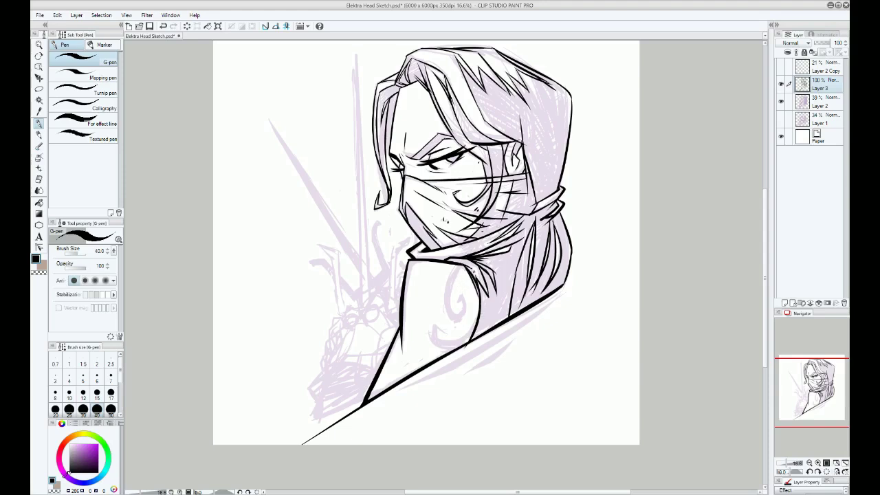
- Ink a long lock falling from behind the mask onto the shoulder and ending in a spiral
mouse_move(485, 220)
left_mouse_down()
mouse_move(462, 256)
mouse_move(446, 321)
left_mouse_up()
mouse_move(457, 263)
left_mouse_down()
mouse_move(450, 315)
mouse_move(462, 314)
mouse_move(462, 295)
mouse_move(469, 315)
mouse_move(456, 325)
left_mouse_up()
key("ctrl+z")
key("ctrl+z")
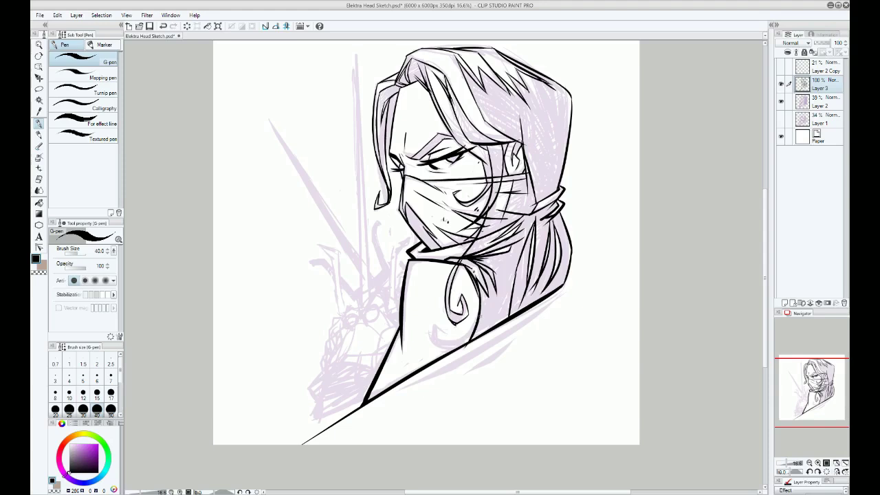
- Ink a second curled lock across the lower shoulder and add short texture marks on the upper arm
left_click_drag(513, 276, 441, 334)
key("ctrl+z")
mouse_move(502, 300)
left_mouse_down()
mouse_move(448, 336)
mouse_move(440, 324)
mouse_move(452, 326)
mouse_move(442, 342)
mouse_move(488, 324)
left_mouse_up()
key("ctrl+z")
key("ctrl+z")
key("ctrl+z")
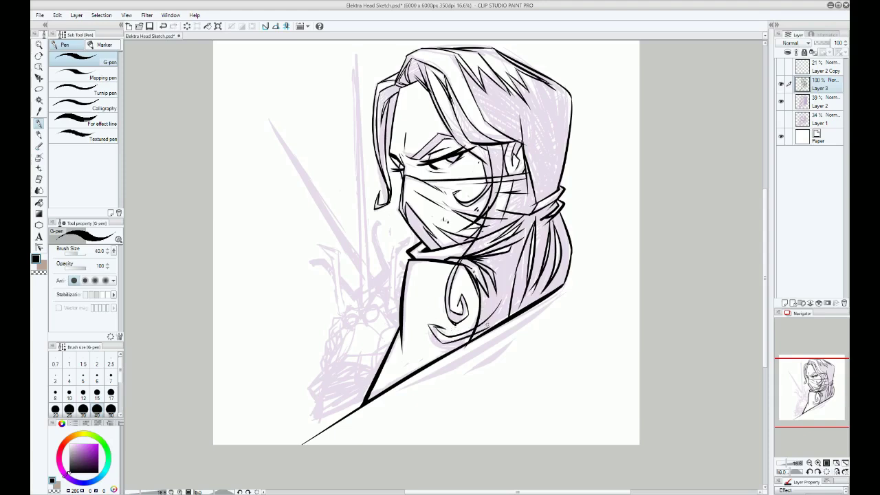
key("ctrl+z")
left_click_drag(441, 345, 499, 315)
mouse_move(407, 329)
left_mouse_down()
mouse_move(405, 361)
mouse_move(405, 352)
left_mouse_up()
key("ctrl+z")
- Fill the mask's front shadow, the eyebrow and the eye with solid black
key("g")
key("g")
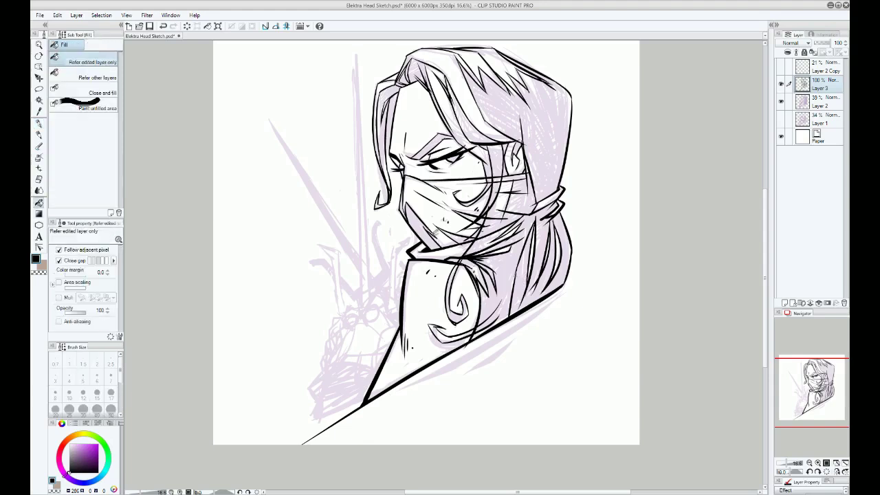
left_click(419, 220)
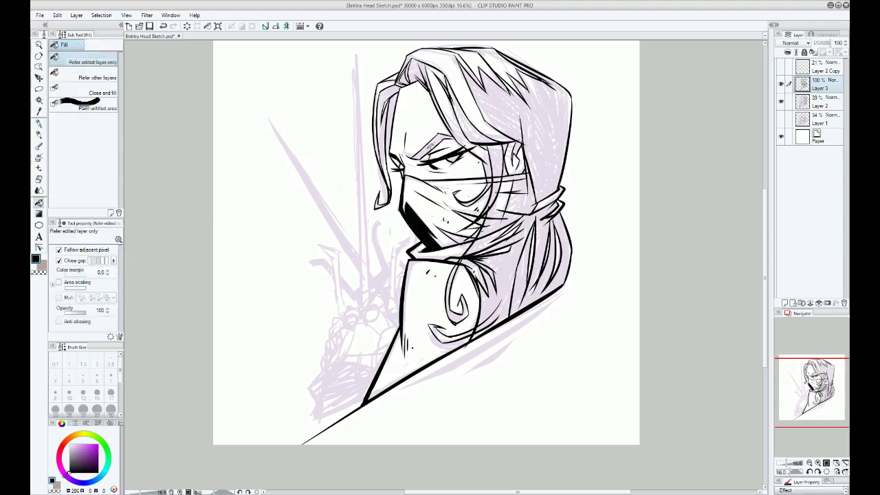
left_click(432, 146)
left_click(455, 156)
left_click(500, 219)
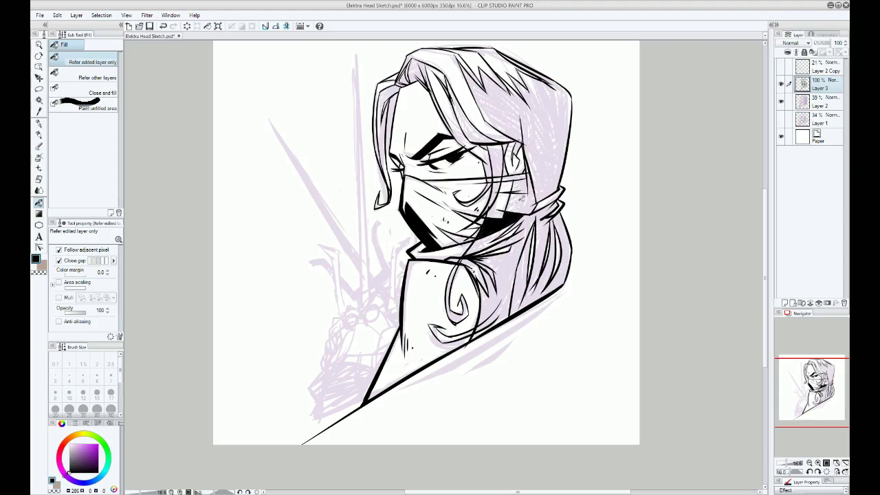
key("ctrl+z")
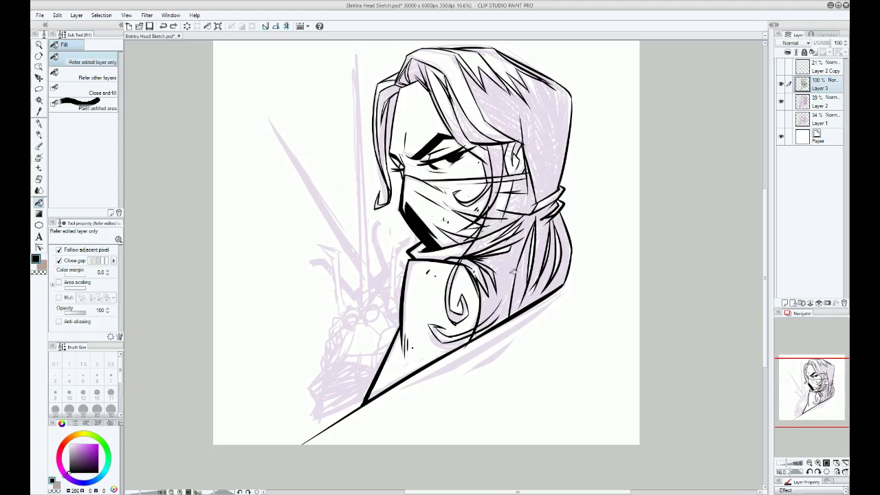
- Fill the hair below the mask's knot and both curled locks on the shoulder with black
left_click(513, 271)
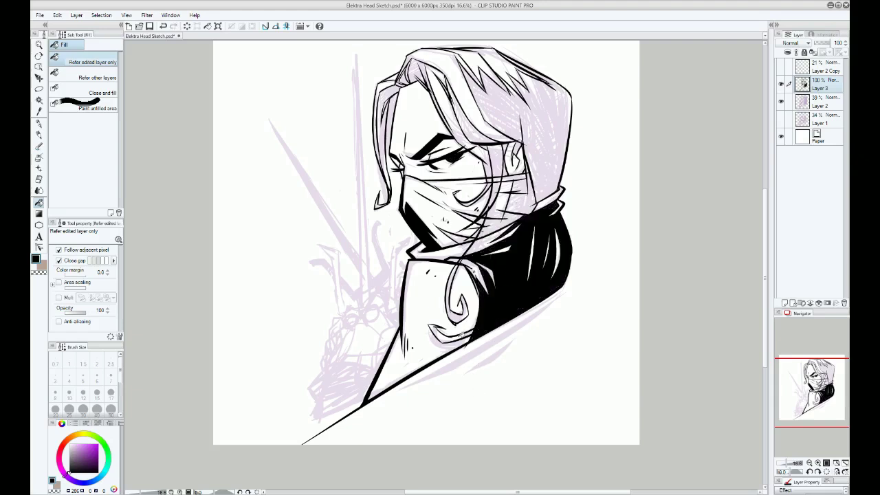
left_click(466, 334)
left_click(465, 312)
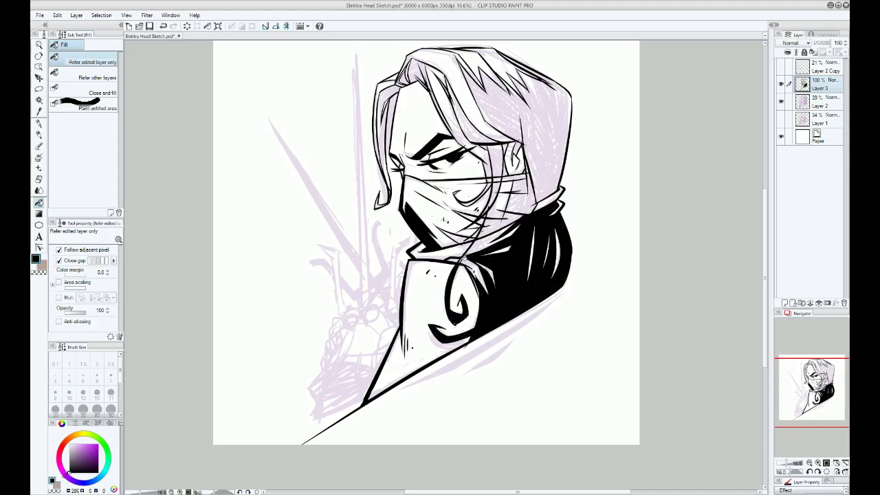
- Fill the thin lock in front of the ear and the temple area with black
left_click(504, 159)
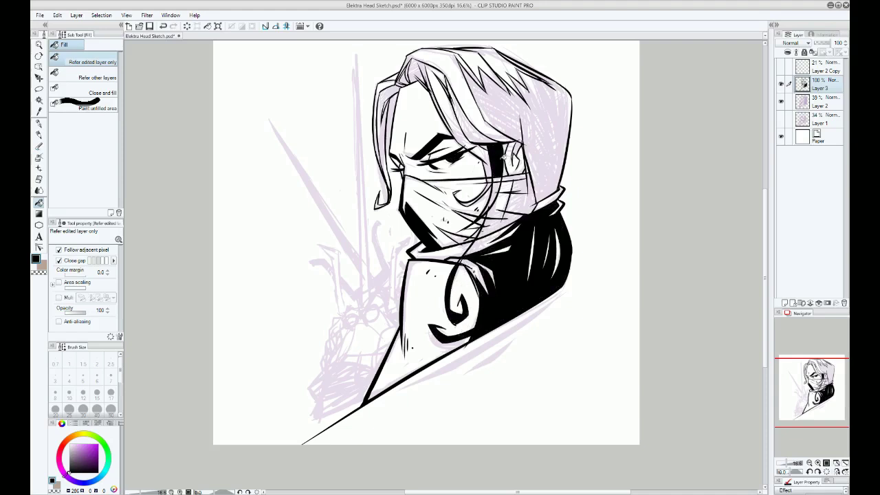
left_click(500, 184)
left_click(491, 183)
left_click(492, 170)
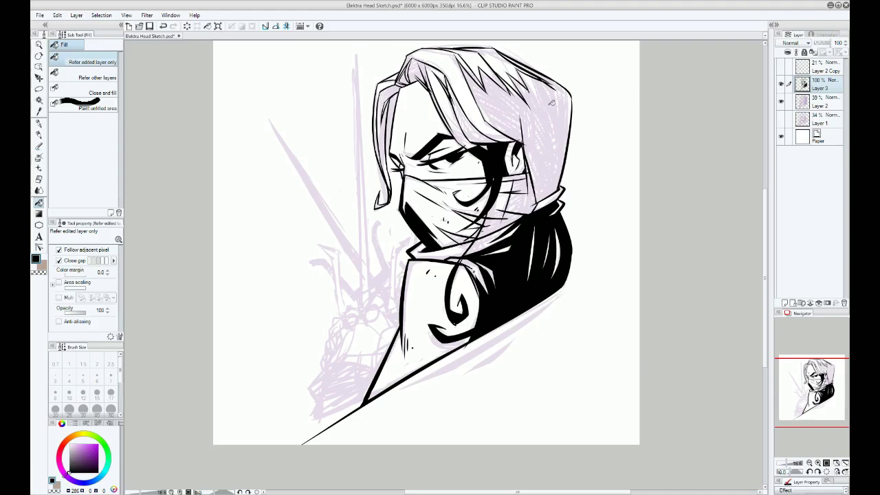
- Fill the back of the hair and the rear shadow areas of the mask with black
left_click(553, 167)
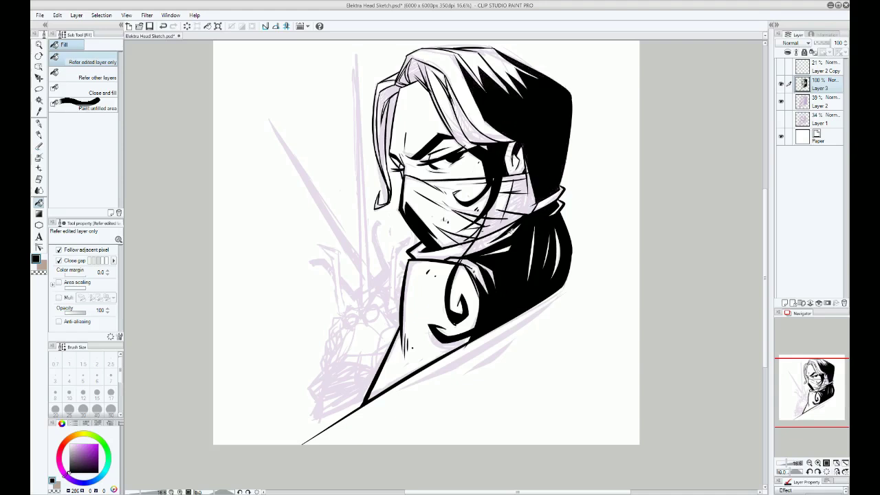
left_click(529, 205)
left_click(510, 222)
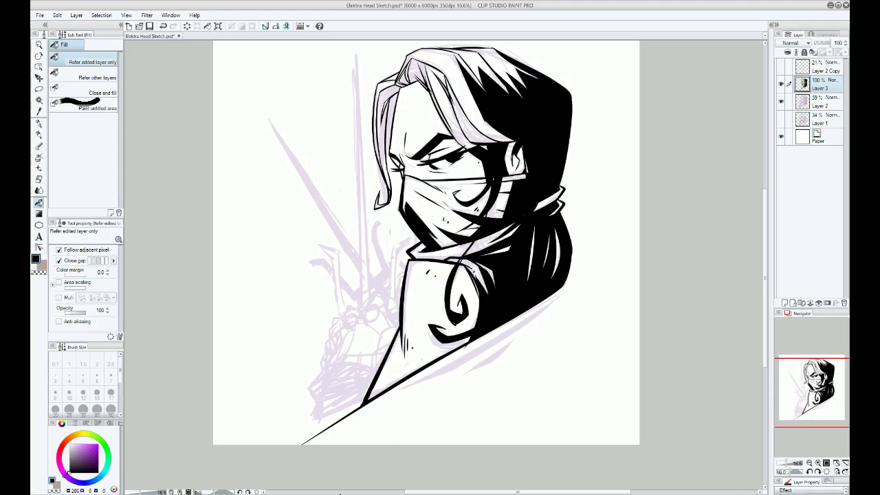
- Fill the shaded parts of the front lock, the parting tuft and the far-side lock with black
left_click(471, 118)
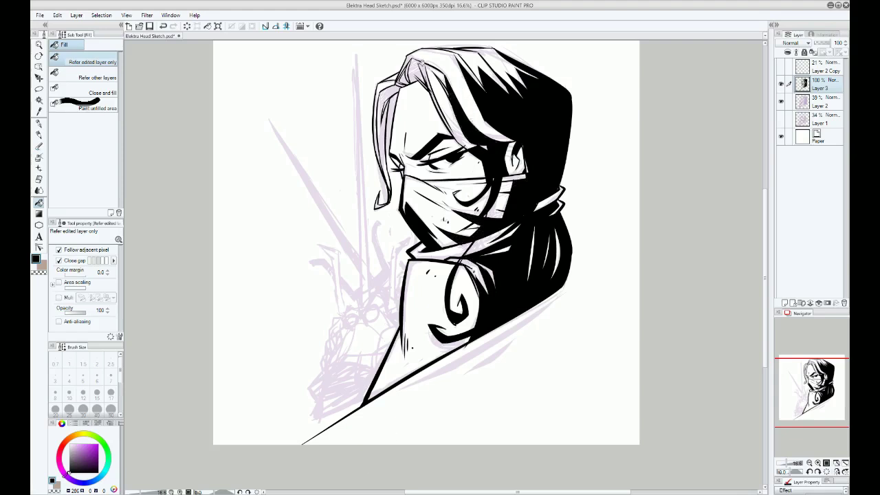
left_click(425, 62)
left_click(437, 97)
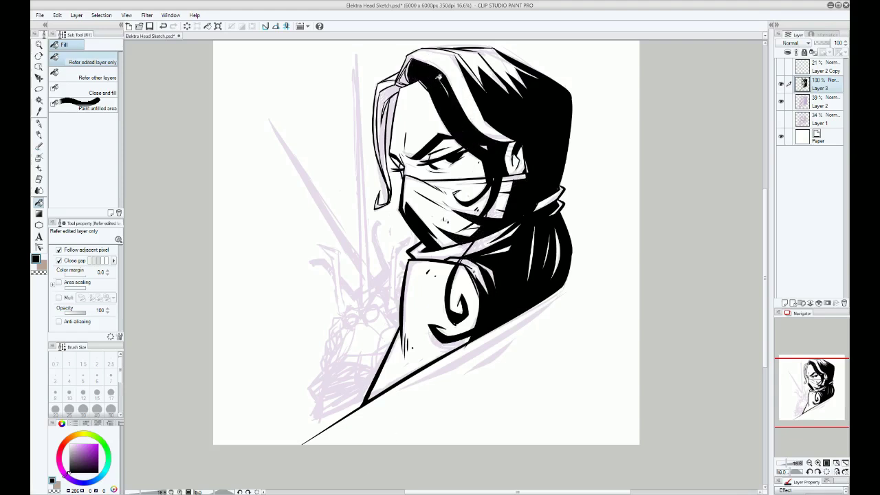
key("ctrl+z")
left_click(409, 77)
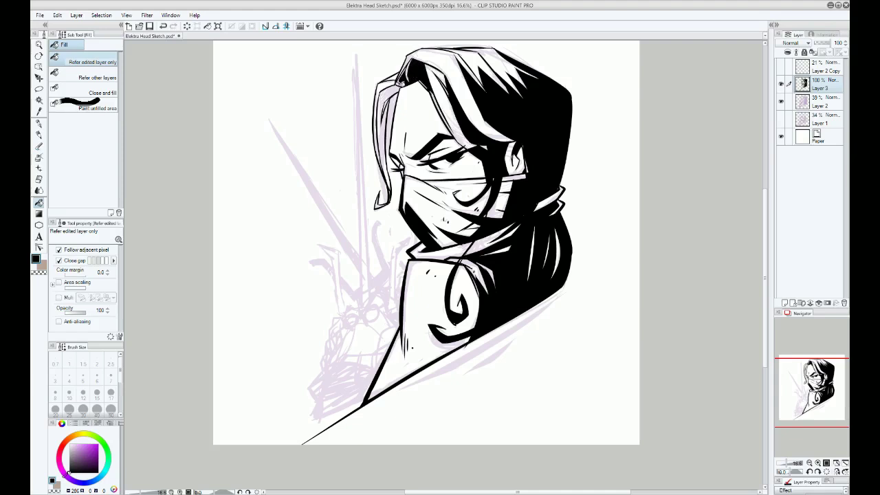
left_click(393, 89)
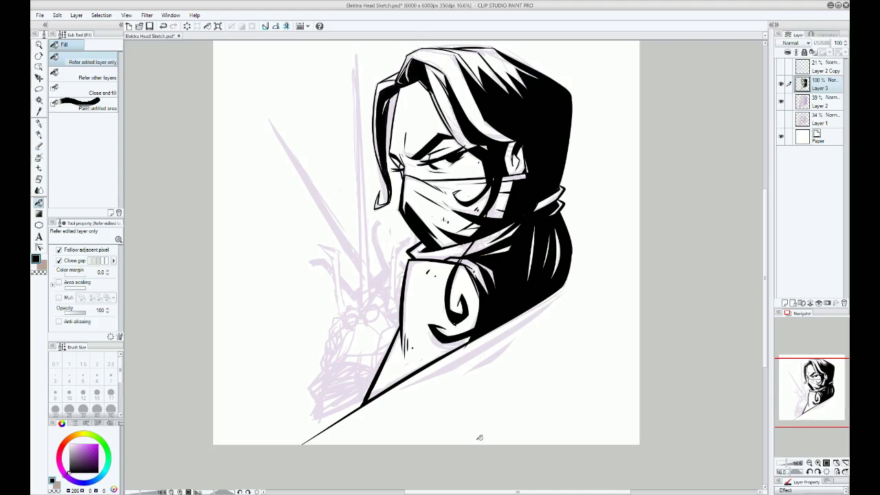
- Reshape the crown's upper rear contour with the G-pen into a fuller, more angular silhouette
key("p")
left_click_drag(522, 131, 510, 168)
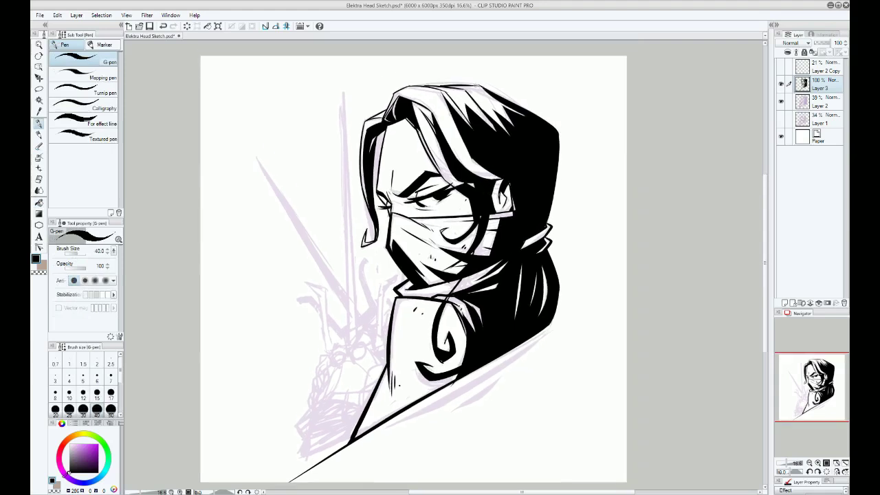
mouse_move(469, 86)
left_mouse_down()
mouse_move(535, 93)
mouse_move(547, 122)
left_mouse_up()
key("ctrl+z")
key("ctrl+z")
mouse_move(483, 88)
left_mouse_down()
mouse_move(551, 93)
mouse_move(542, 95)
mouse_move(555, 146)
left_mouse_up()
mouse_move(488, 89)
left_mouse_down()
mouse_move(549, 115)
mouse_move(555, 128)
left_mouse_up()
left_click_drag(520, 90, 546, 117)
mouse_move(518, 91)
left_mouse_down()
mouse_move(542, 119)
mouse_move(541, 108)
left_mouse_up()
key("ctrl+z")
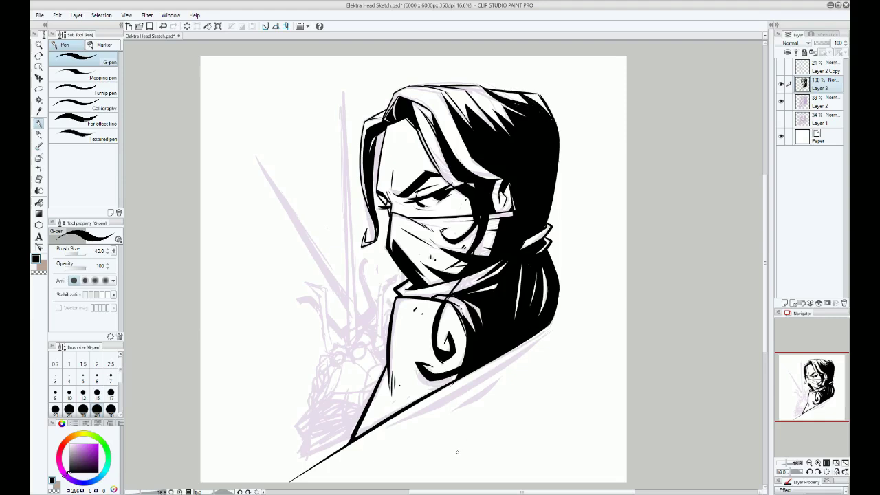
mouse_move(518, 80)
left_mouse_down()
mouse_move(569, 120)
mouse_move(573, 133)
left_mouse_up()
- Ink tapered strand lines along the light highlight of the front hair lock
mouse_move(447, 92)
left_mouse_down()
mouse_move(472, 124)
mouse_move(484, 168)
left_mouse_up()
key("ctrl+z")
left_click_drag(440, 106, 485, 169)
key("ctrl+z")
left_click_drag(447, 116, 479, 165)
left_click_drag(444, 111, 477, 165)
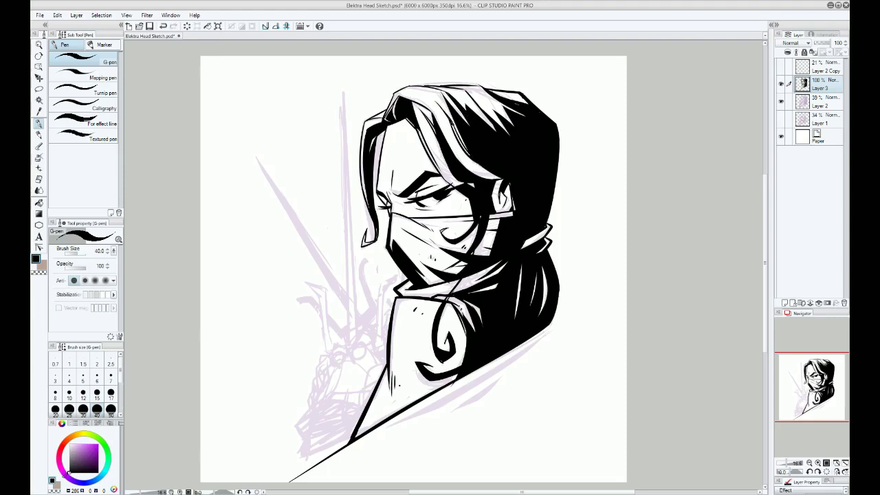
left_click_drag(451, 122, 467, 151)
- Touch up the line weight along the crown's top edge and around the temple and inner eye
left_click_drag(391, 94, 429, 90)
left_click_drag(440, 170, 466, 185)
left_click_drag(466, 192, 467, 216)
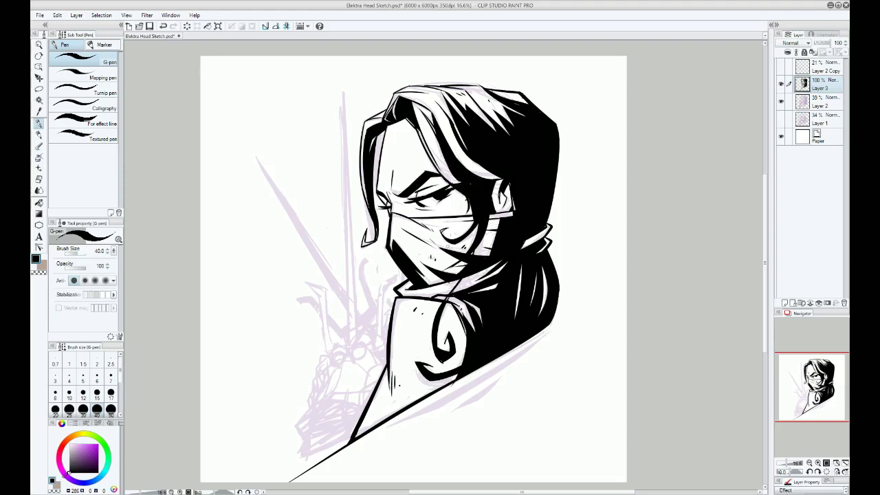
key("ctrl+z")
left_click_drag(393, 204, 400, 200)
- Thicken the shoulder's contour and the thin lock crossing the mask and collar
left_click_drag(396, 297, 392, 324)
left_click_drag(454, 307, 470, 335)
mouse_move(467, 276)
left_mouse_down()
mouse_move(444, 317)
mouse_move(461, 279)
mouse_move(443, 307)
left_mouse_up()
key("ctrl+z")
left_click_drag(486, 224, 477, 254)
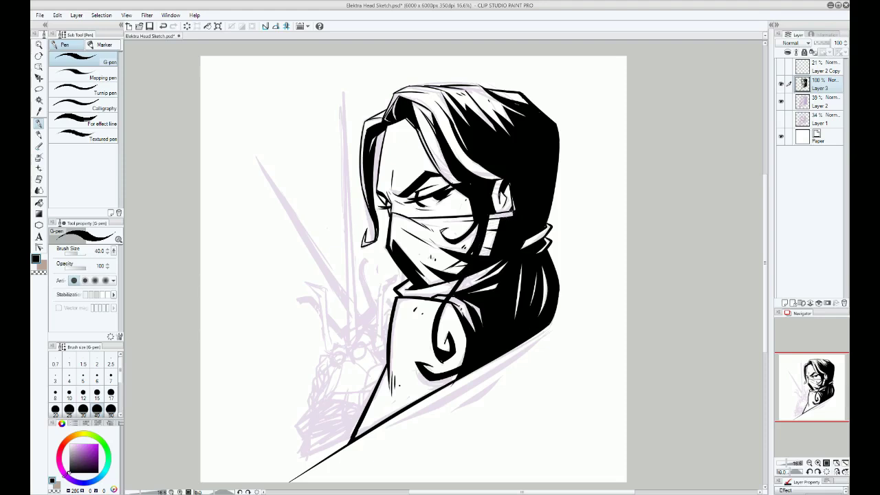
- Touch up the mask's upper edge below the ear and at the bridge of the nose
mouse_move(513, 212)
left_mouse_down()
mouse_move(491, 214)
mouse_move(512, 216)
mouse_move(505, 218)
mouse_move(513, 211)
mouse_move(502, 211)
mouse_move(502, 199)
mouse_move(503, 211)
left_mouse_up()
key("ctrl+z")
left_click_drag(502, 217, 492, 224)
left_click_drag(394, 204, 389, 213)
- Ink the long outer edge of the upright sai blade from its tip down to the hand
left_click_drag(343, 93, 334, 354)
key("ctrl+z")
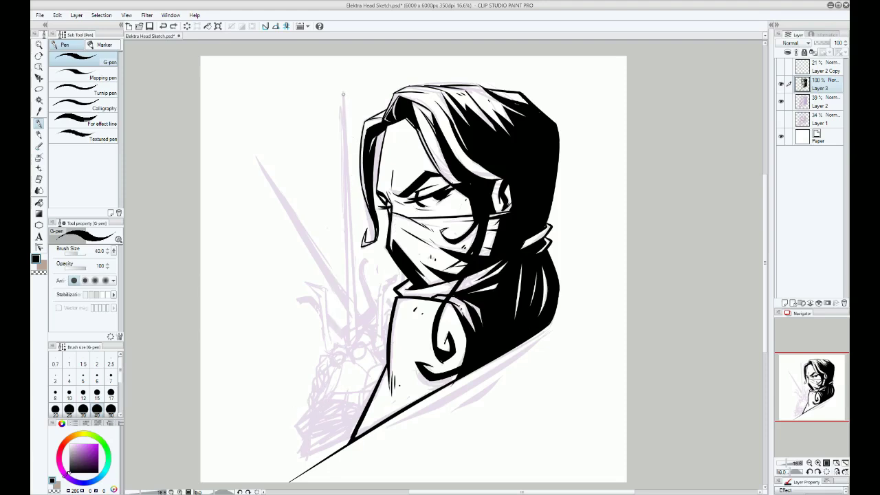
left_click_drag(343, 94, 343, 417)
left_click_drag(343, 90, 355, 340)
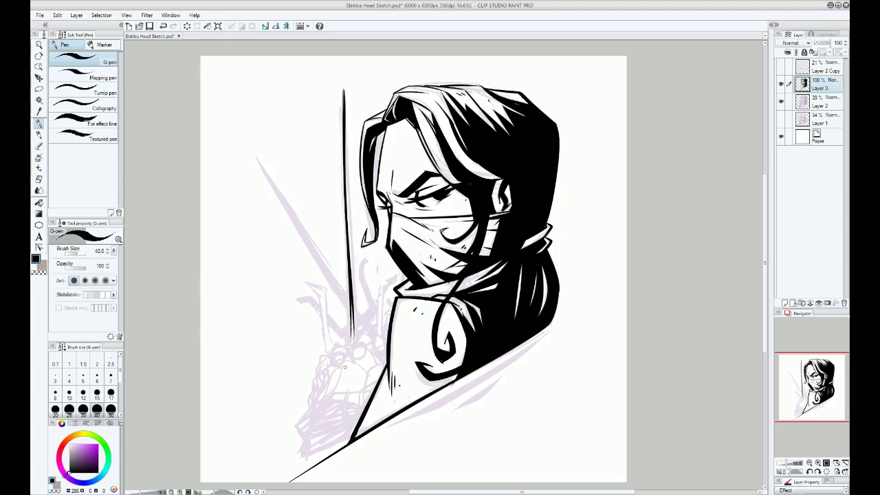
key("ctrl+z")
left_click_drag(344, 90, 357, 308)
key("ctrl+z")
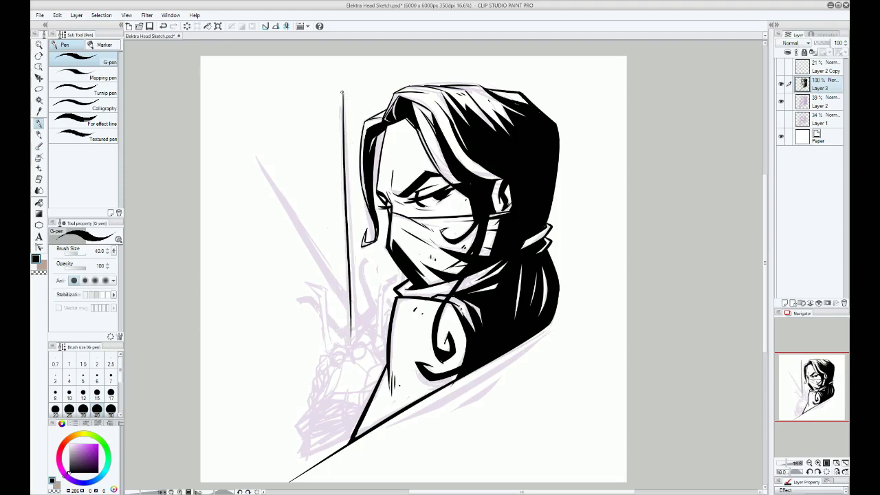
left_click_drag(344, 89, 351, 343)
key("ctrl+z")
key("ctrl+z")
left_click_drag(343, 88, 352, 354)
key("ctrl+z")
left_click_drag(344, 91, 351, 349)
key("ctrl+z")
- Ink the upright blade's other long edge, facing the head, so both edges meet at the tip
left_click_drag(343, 89, 356, 348)
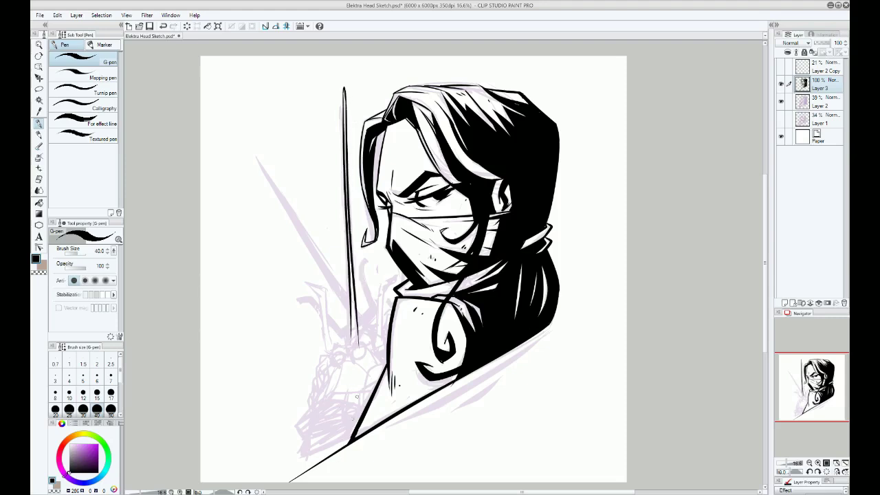
key("ctrl+z")
left_click_drag(343, 89, 352, 338)
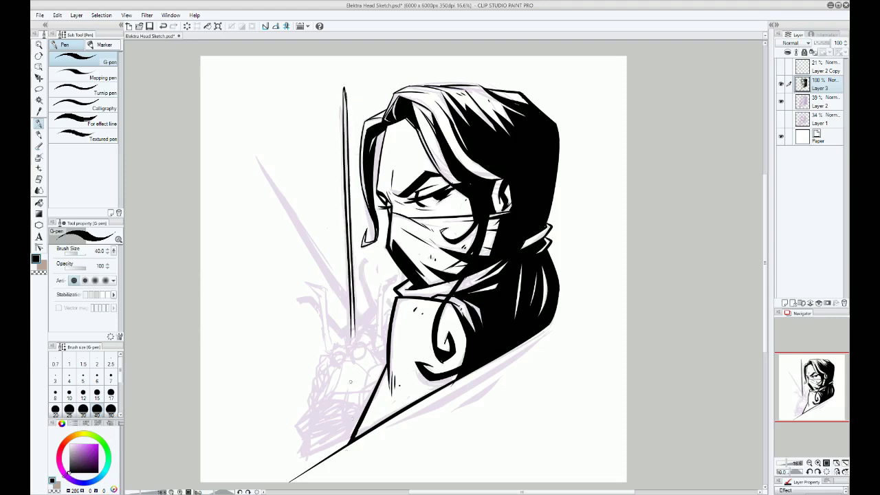
key("ctrl+z")
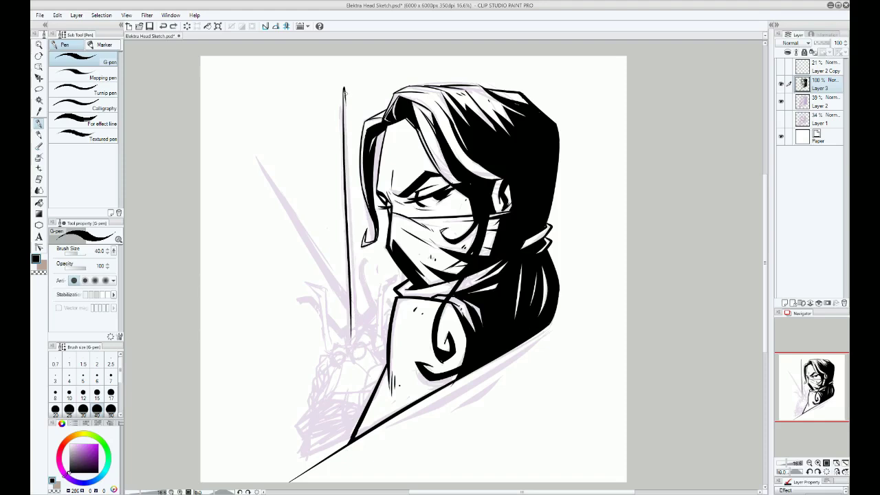
left_click_drag(344, 90, 359, 345)
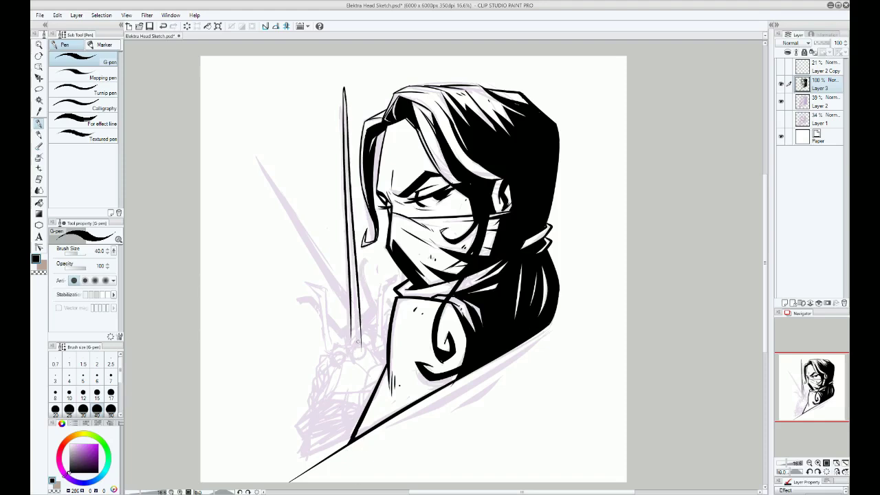
key("ctrl+z")
left_click_drag(344, 90, 349, 350)
- Extend and thicken the lower end of the blade's inner edge down into the hand
left_click_drag(358, 294, 360, 352)
left_click_drag(351, 315, 348, 355)
key("ctrl+z")
key("ctrl+z")
left_click_drag(357, 295, 363, 351)
key("ctrl+z")
left_click_drag(357, 293, 365, 352)
key("ctrl+z")
left_click_drag(358, 274, 363, 351)
mouse_move(359, 301)
left_mouse_down()
mouse_move(364, 353)
mouse_move(362, 340)
left_mouse_up()
- Ink the first knuckle and finger contour between the blade's base and the shoulder
mouse_move(365, 350)
left_mouse_down()
mouse_move(353, 356)
mouse_move(363, 354)
mouse_move(375, 329)
mouse_move(386, 368)
left_mouse_up()
key("ctrl+z")
key("ctrl+z")
key("ctrl+z")
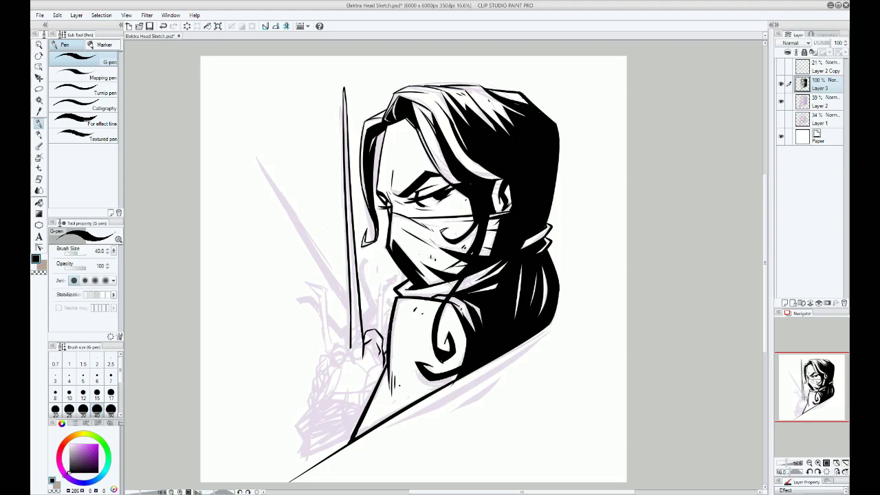
- Ink the knuckle contours around the base of the upright sai blade
mouse_move(351, 345)
left_mouse_down()
mouse_move(361, 355)
mouse_move(336, 348)
mouse_move(341, 368)
mouse_move(334, 346)
mouse_move(347, 337)
mouse_move(355, 348)
left_mouse_up()
key("ctrl+z")
key("ctrl+z")
- Ink the upright sai's inner prong between the hand and the collar, bending its tip outward
left_click_drag(393, 293, 381, 339)
key("ctrl+z")
key("ctrl+z")
mouse_move(384, 291)
left_mouse_down()
mouse_move(399, 279)
mouse_move(385, 303)
mouse_move(385, 341)
mouse_move(388, 283)
mouse_move(399, 278)
mouse_move(390, 315)
mouse_move(388, 289)
mouse_move(383, 333)
left_mouse_up()
key("ctrl+z")
key("ctrl+z")
key("ctrl+z")
left_click_drag(386, 291, 388, 356)
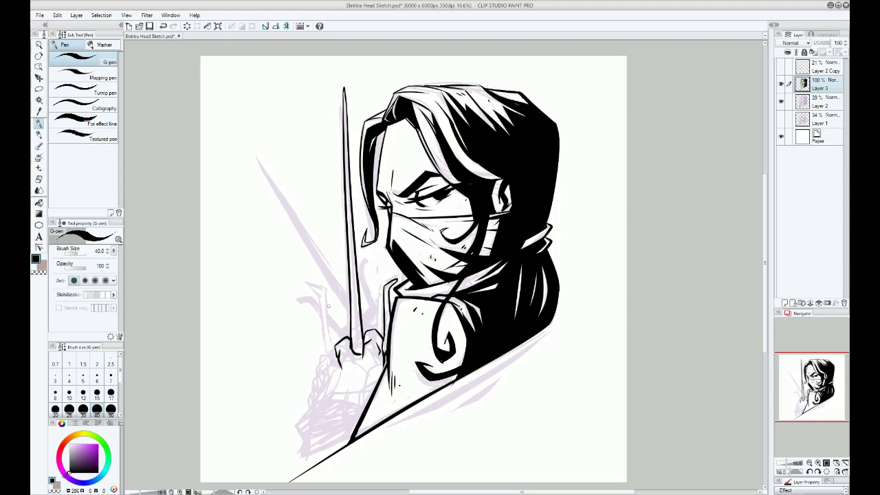
- Ink the upright sai's outer prong from its hooked tip down to the fingers
left_click_drag(325, 291, 336, 352)
mouse_move(308, 284)
left_mouse_down()
mouse_move(320, 305)
mouse_move(308, 285)
mouse_move(320, 292)
mouse_move(339, 264)
mouse_move(321, 339)
left_mouse_up()
key("ctrl+z")
key("ctrl+z")
mouse_move(317, 293)
left_mouse_down()
mouse_move(329, 366)
mouse_move(342, 363)
left_mouse_up()
mouse_move(327, 366)
left_mouse_down()
mouse_move(334, 373)
mouse_move(339, 364)
left_mouse_up()
mouse_move(328, 363)
left_mouse_down()
mouse_move(329, 375)
mouse_move(337, 366)
left_mouse_up()
key("ctrl+z")
key("ctrl+z")
mouse_move(323, 352)
left_mouse_down()
mouse_move(314, 390)
mouse_move(326, 381)
mouse_move(317, 368)
mouse_move(327, 385)
mouse_move(340, 378)
mouse_move(307, 481)
mouse_move(340, 369)
left_mouse_up()
key("ctrl+z")
key("ctrl+z")
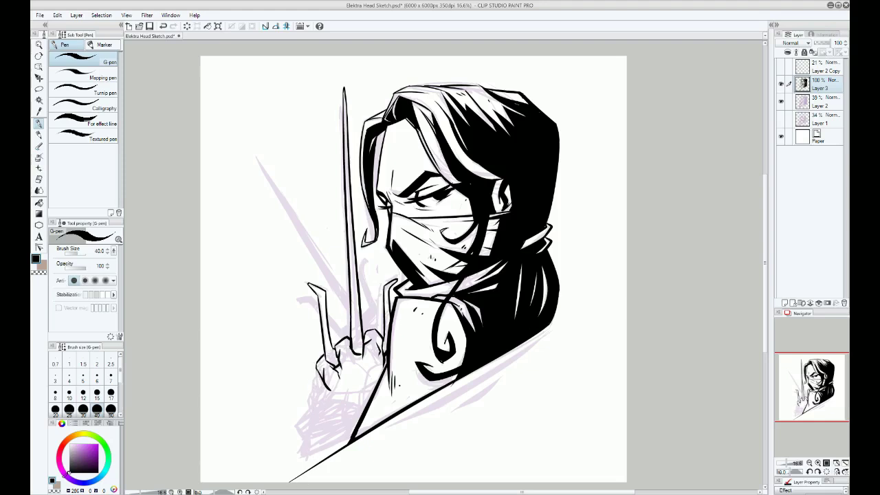
mouse_move(318, 369)
left_mouse_down()
mouse_move(319, 437)
mouse_move(326, 409)
mouse_move(314, 439)
left_mouse_up()
key("ctrl+z")
key("ctrl+z")
mouse_move(328, 390)
left_mouse_down()
mouse_move(322, 358)
mouse_move(320, 393)
left_mouse_up()
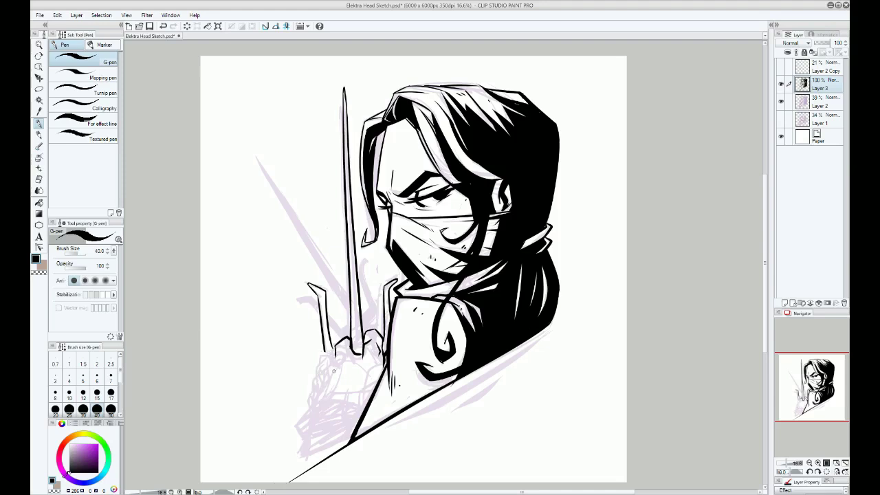
- Ink the outer fingers of the hand below the upright sai's outer prong
mouse_move(338, 349)
left_mouse_down()
mouse_move(333, 376)
mouse_move(349, 373)
mouse_move(327, 359)
mouse_move(318, 397)
left_mouse_up()
key("ctrl+z")
left_click_drag(326, 362, 312, 403)
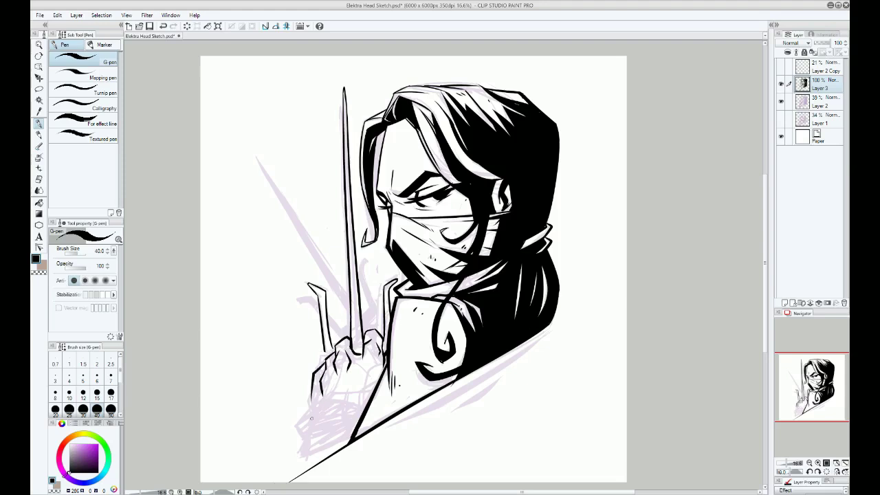
- Ink the hand's outer edge down to the wrist and close the knuckle gap beneath the outer prong
key("ctrl+z")
mouse_move(326, 363)
left_mouse_down()
mouse_move(314, 381)
mouse_move(312, 404)
mouse_move(327, 392)
mouse_move(314, 420)
left_mouse_up()
key("ctrl+z")
mouse_move(314, 379)
left_mouse_down()
mouse_move(313, 415)
mouse_move(323, 410)
mouse_move(304, 428)
left_mouse_up()
left_click_drag(337, 347, 330, 352)
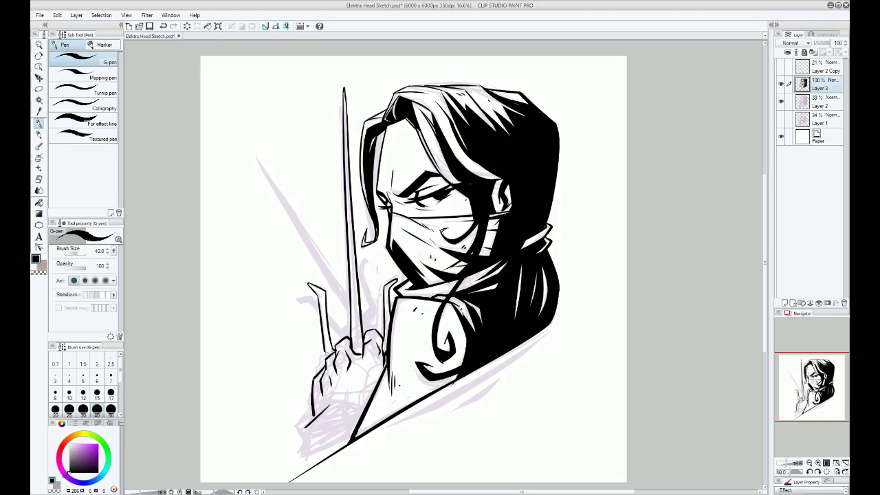
left_click_drag(330, 352, 325, 356)
- Ink the cuff line across the wrist to the shoulder edge and add short crease lines between the fingers
left_click_drag(330, 405, 368, 404)
key("ctrl+z")
key("ctrl+z")
left_click_drag(327, 366, 315, 395)
left_click_drag(381, 352, 372, 370)
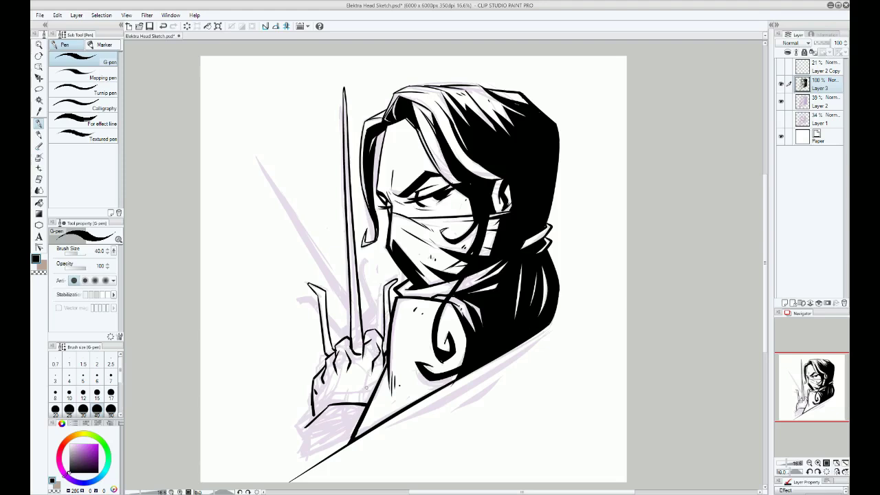
- Ink the raised band across the back of the hand just above the wrist line, closing both ends
key("ctrl+z")
left_click_drag(320, 416, 359, 382)
key("ctrl+z")
left_click_drag(321, 416, 319, 399)
key("ctrl+z")
mouse_move(321, 399)
left_mouse_down()
mouse_move(367, 382)
mouse_move(366, 403)
mouse_move(372, 386)
mouse_move(368, 402)
mouse_move(365, 384)
mouse_move(320, 414)
left_mouse_up()
key("ctrl+z")
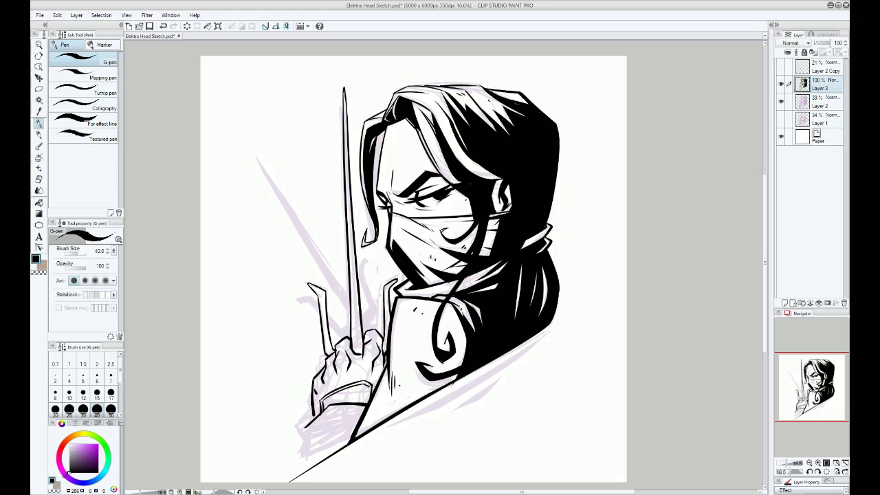
left_click_drag(364, 384, 368, 403)
key("ctrl+z")
- Ink the forearm wrap's outer edge, lower hem and fold marks down to the diagonal bottom edge
left_click_drag(305, 427, 302, 456)
key("ctrl+z")
key("ctrl+z")
key("ctrl+z")
left_click_drag(321, 420, 306, 442)
mouse_move(331, 404)
left_mouse_down()
mouse_move(353, 436)
mouse_move(310, 423)
left_mouse_up()
key("ctrl+z")
mouse_move(306, 455)
left_mouse_down()
mouse_move(308, 465)
mouse_move(299, 458)
mouse_move(306, 464)
mouse_move(351, 437)
mouse_move(306, 472)
mouse_move(432, 371)
mouse_move(425, 386)
left_mouse_up()
key("ctrl+z")
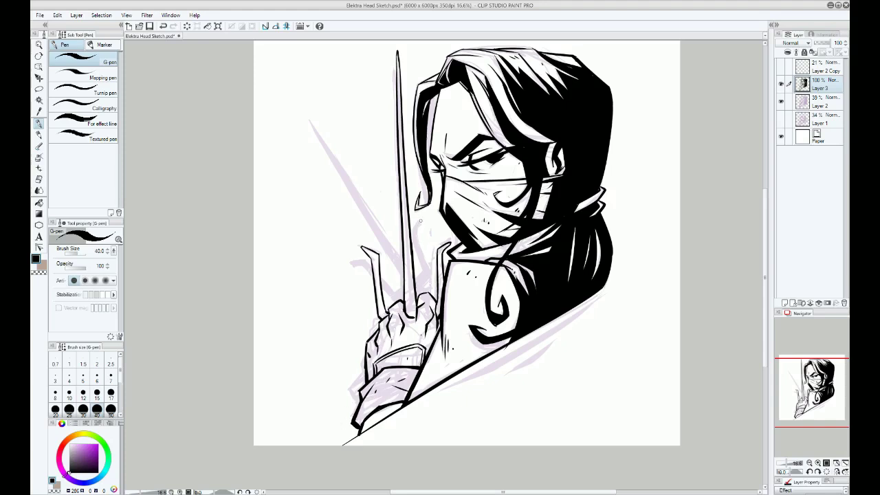
- Ink the second sai's inner prong and crossguard behind the upright blade
mouse_move(419, 223)
left_mouse_down()
mouse_move(425, 266)
mouse_move(416, 278)
left_mouse_up()
mouse_move(418, 225)
left_mouse_down()
mouse_move(432, 269)
mouse_move(417, 288)
mouse_move(433, 269)
mouse_move(417, 287)
mouse_move(390, 294)
mouse_move(397, 301)
left_mouse_up()
key("ctrl+z")
key("ctrl+z")
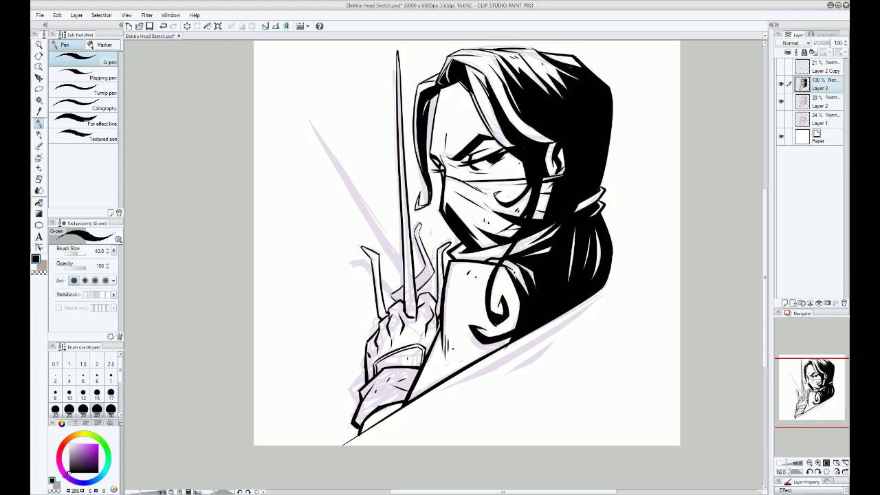
key("ctrl+z")
mouse_move(428, 274)
left_mouse_down()
mouse_move(438, 291)
mouse_move(377, 272)
left_mouse_up()
key("ctrl+z")
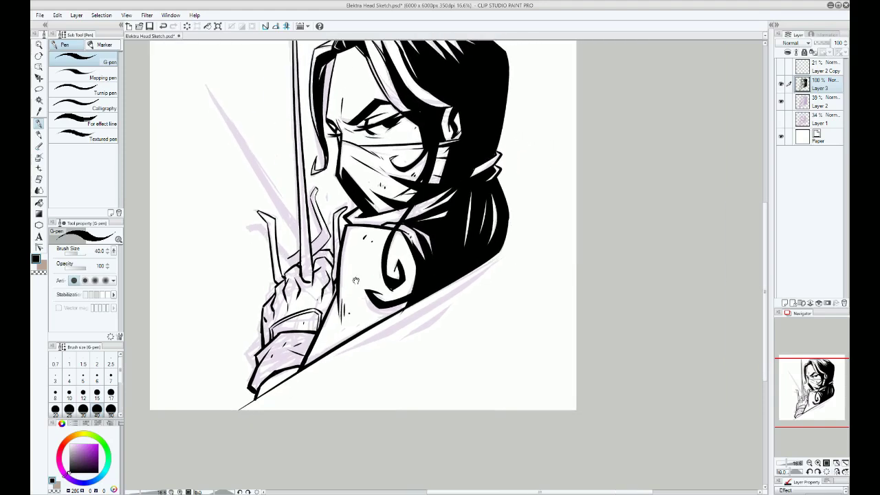
- Ink the slanted second sai blade's first long edge from its tip to the crossguard
left_click_drag(205, 85, 295, 225)
key("ctrl+z")
left_click_drag(235, 127, 297, 226)
key("ctrl+z")
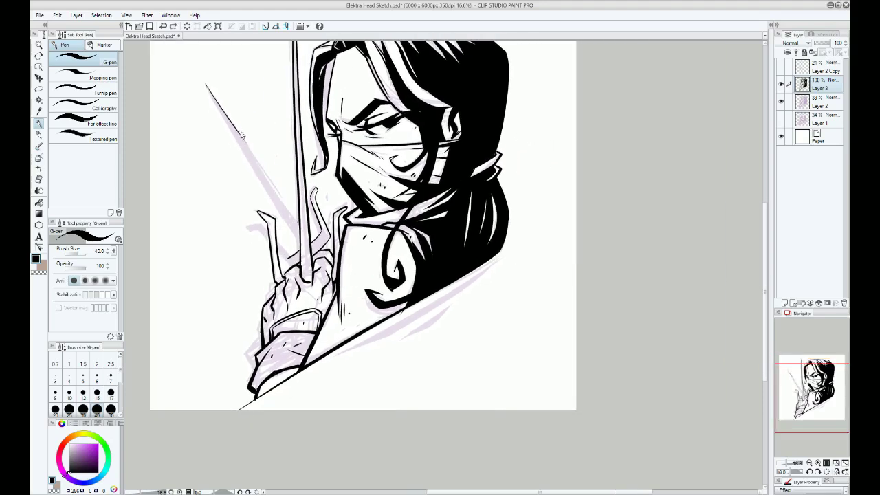
key("ctrl+z")
left_click_drag(205, 82, 300, 237)
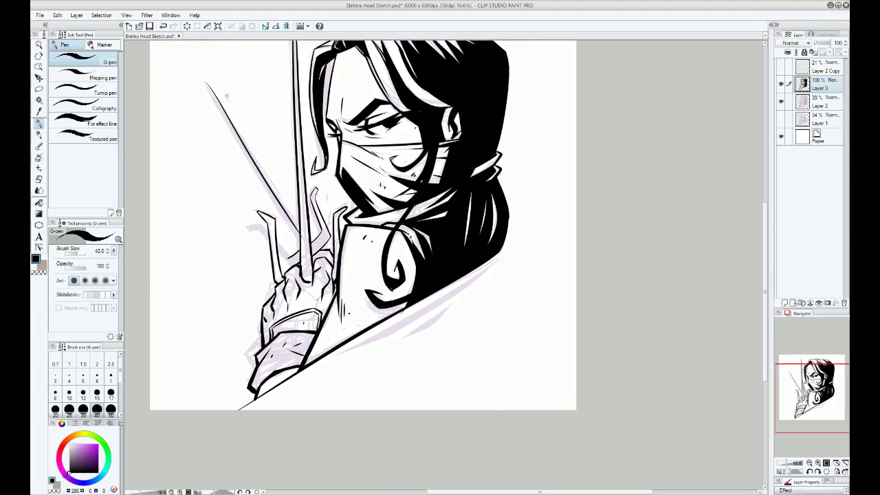
key("ctrl+z")
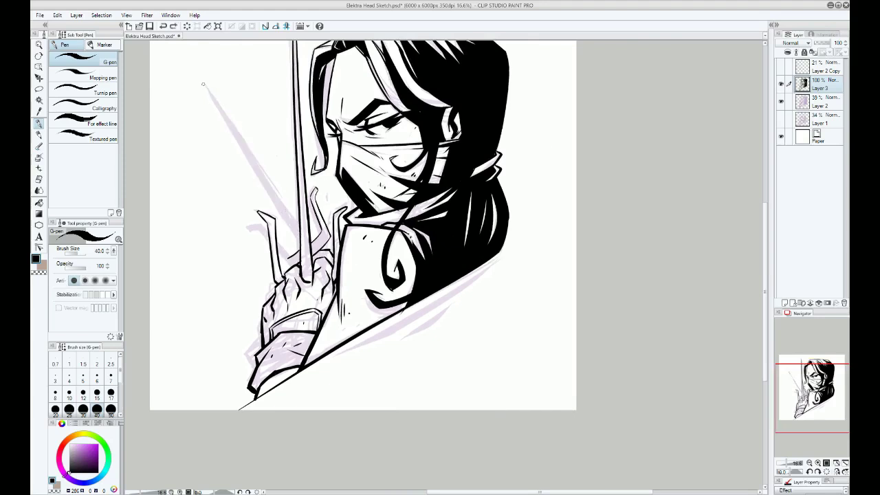
left_click_drag(204, 84, 300, 237)
key("ctrl+z")
left_click_drag(202, 84, 301, 240)
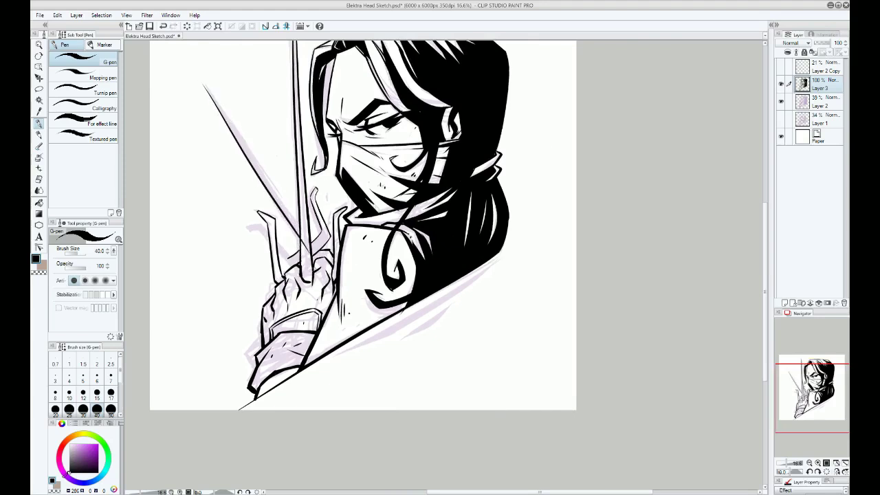
- Ink the slanted blade's other long edge facing the upright sai, joining both edges at a sharp tip
left_click_drag(201, 80, 270, 177)
key("ctrl+z")
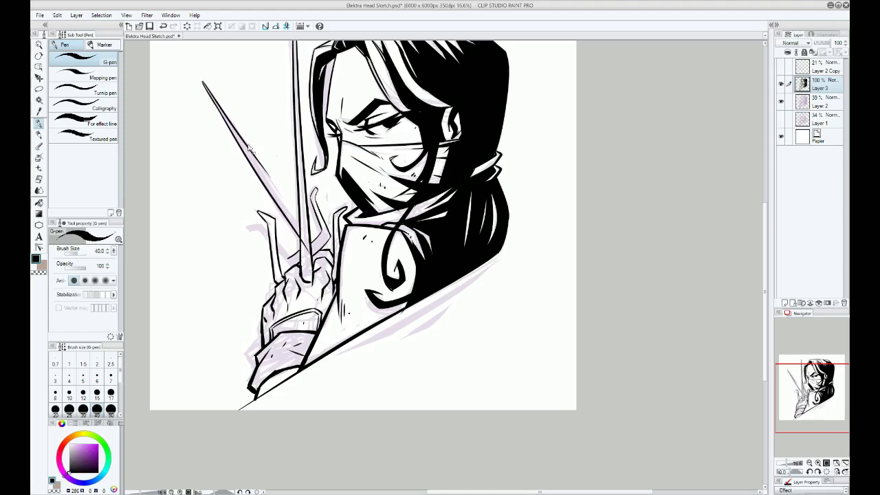
key("ctrl+z")
left_click_drag(203, 82, 285, 209)
key("ctrl+z")
left_click_drag(202, 81, 301, 231)
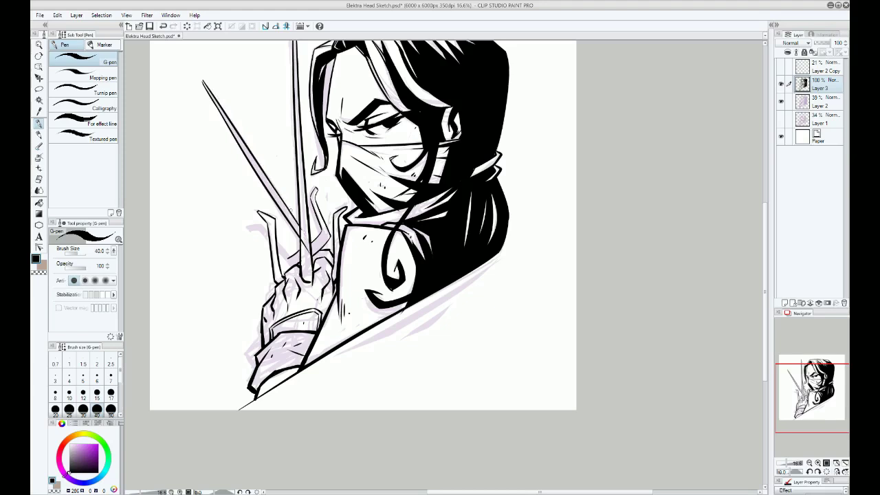
left_click_drag(202, 79, 205, 86)
key("ctrl+z")
- Ink the second sai's outer prong and the crossguard section behind the upright sai's outer prong
left_click_drag(252, 233, 268, 234)
key("ctrl+z")
key("ctrl+z")
mouse_move(282, 244)
left_mouse_down()
mouse_move(295, 259)
mouse_move(269, 240)
mouse_move(291, 266)
left_mouse_up()
key("ctrl+z")
key("ctrl+z")
- Fill the second sai's blade, prongs and crossguard solid black
key("g")
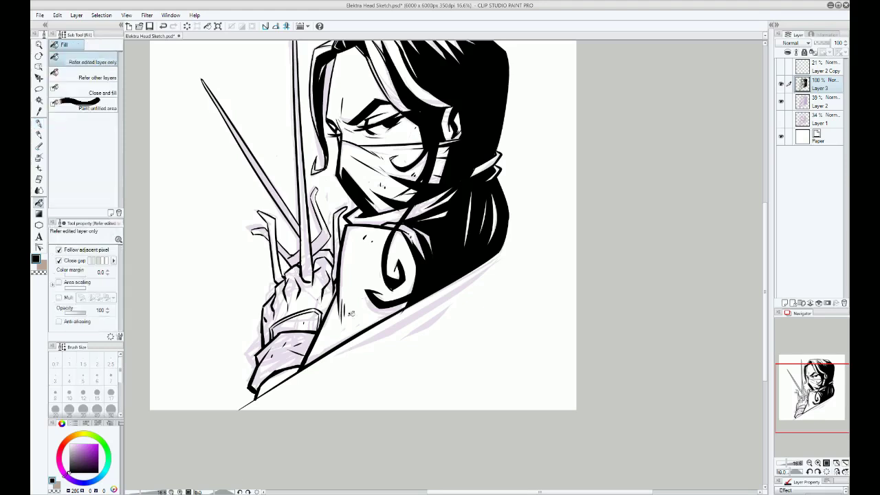
left_click(323, 238)
left_click(296, 253)
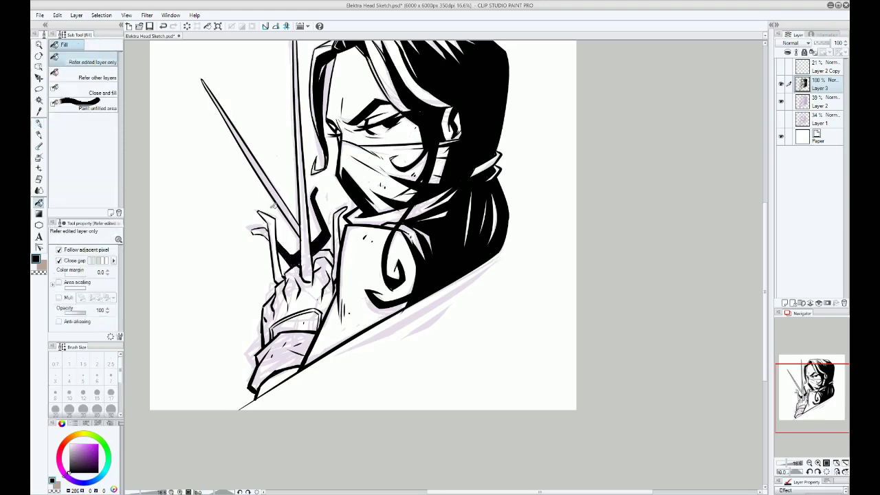
left_click(272, 218)
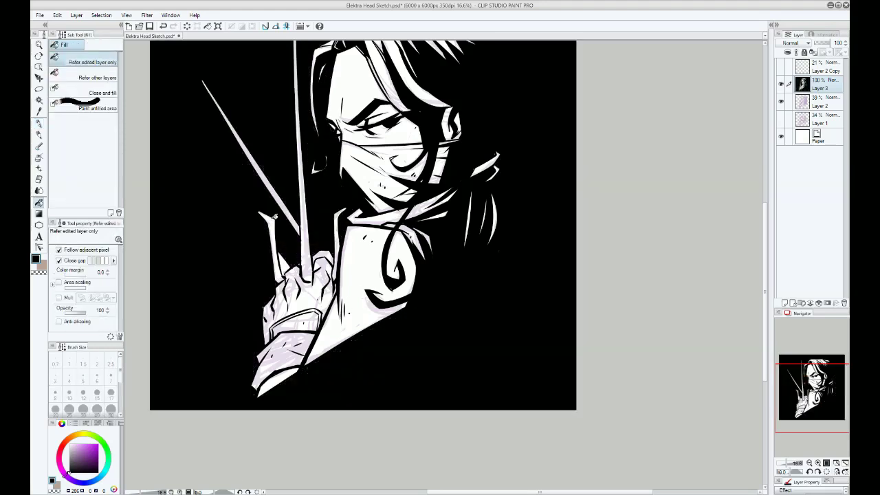
key("ctrl+z")
left_click(289, 219)
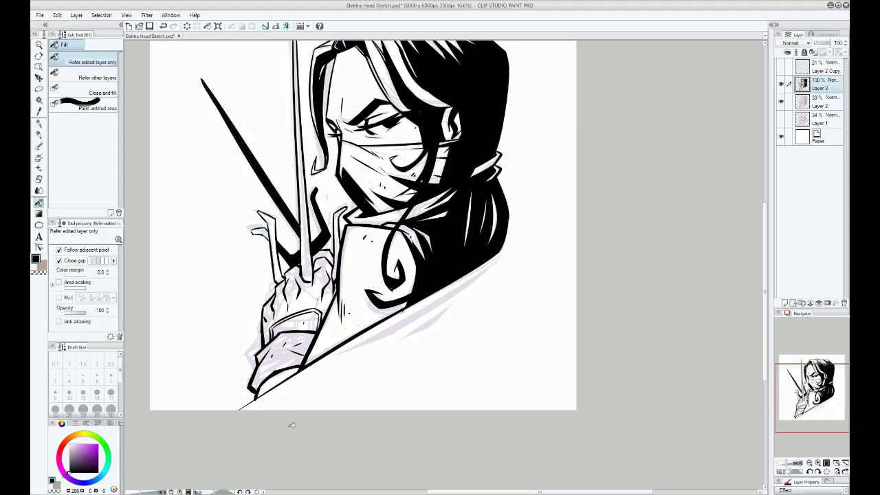
key("p")
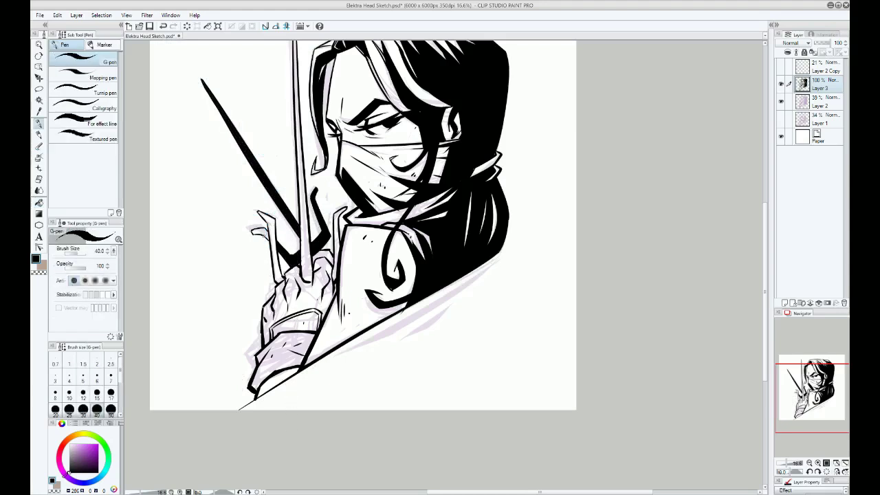
key("g")
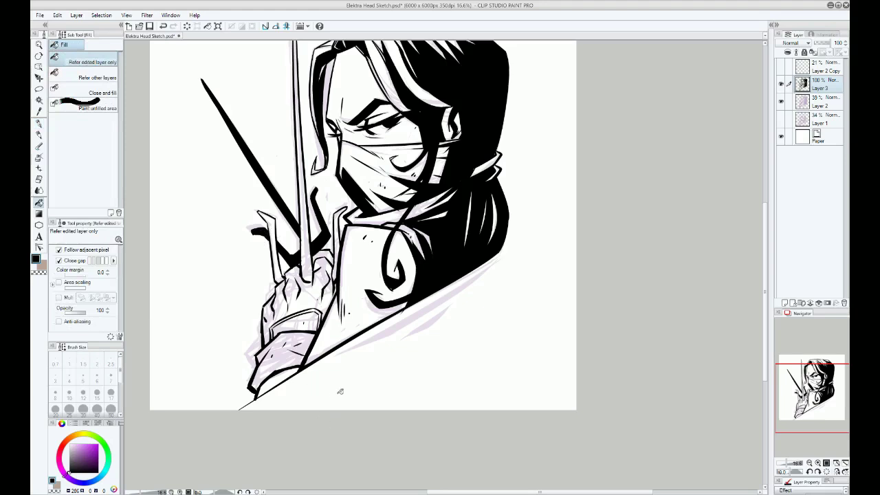
left_click(324, 256)
key("p")
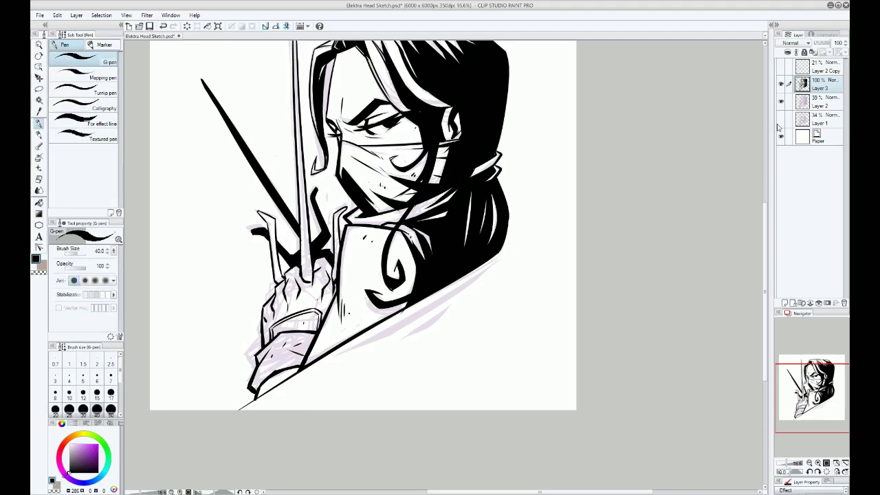
- Hide the Layer 2 sketch and strengthen the hair strand lines framing the forehead
left_click(780, 101)
left_click_drag(496, 169, 528, 218)
left_click_drag(359, 165, 375, 97)
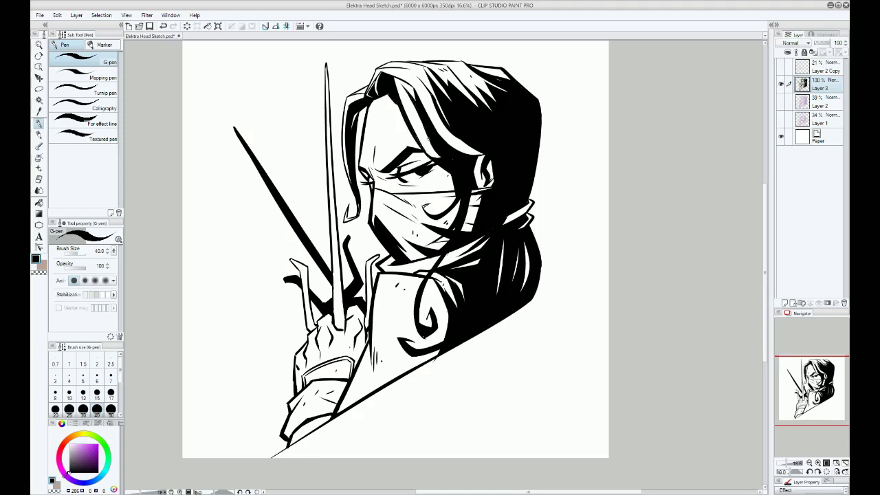
left_click_drag(426, 131, 415, 106)
left_click_drag(451, 132, 484, 155)
key("ctrl+z")
mouse_move(396, 77)
left_mouse_down()
mouse_move(415, 93)
mouse_move(401, 81)
mouse_move(439, 158)
left_mouse_up()
key("ctrl+z")
left_click_drag(414, 122, 441, 157)
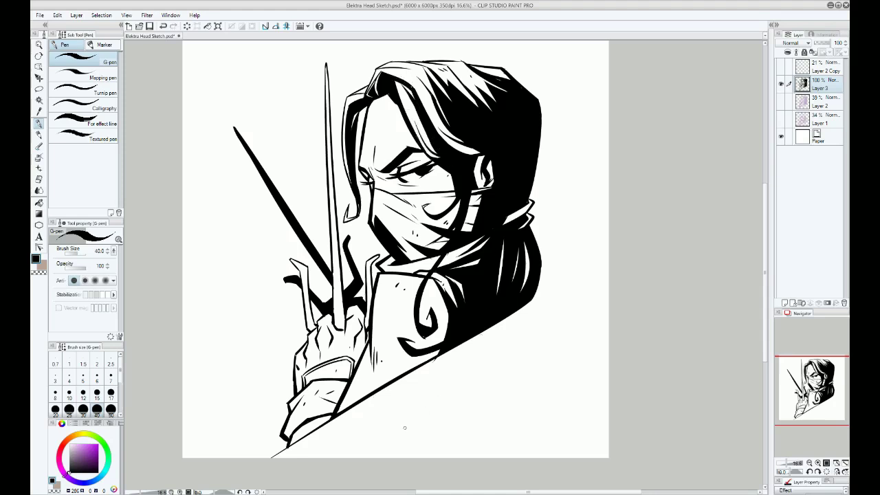
- Touch up the mask curl and the hand's outer contour, and add small tick marks on the forehead
left_click_drag(427, 205, 433, 210)
left_click_drag(305, 345, 288, 414)
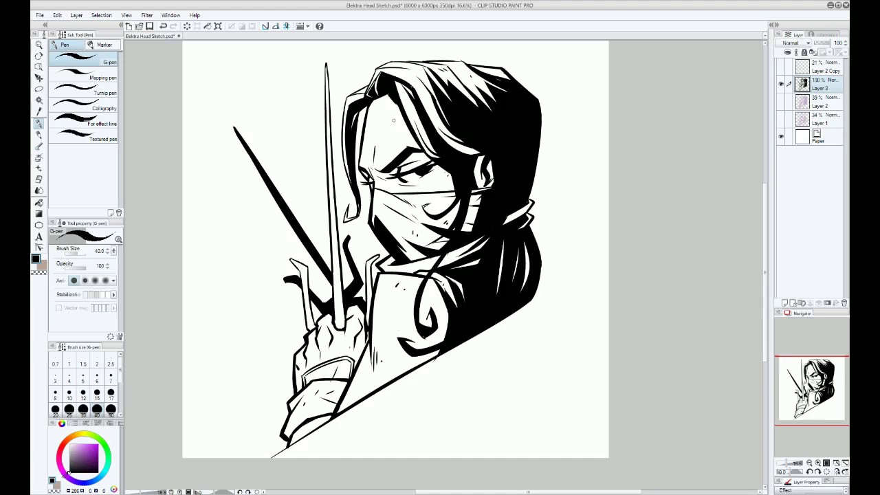
left_click_drag(399, 123, 397, 127)
left_click_drag(400, 123, 399, 126)
- Thicken the shoulder's upper edge below the collar and add black accents to the knot behind the head
left_click_drag(376, 278, 405, 272)
key("ctrl+z")
left_click_drag(406, 263, 509, 220)
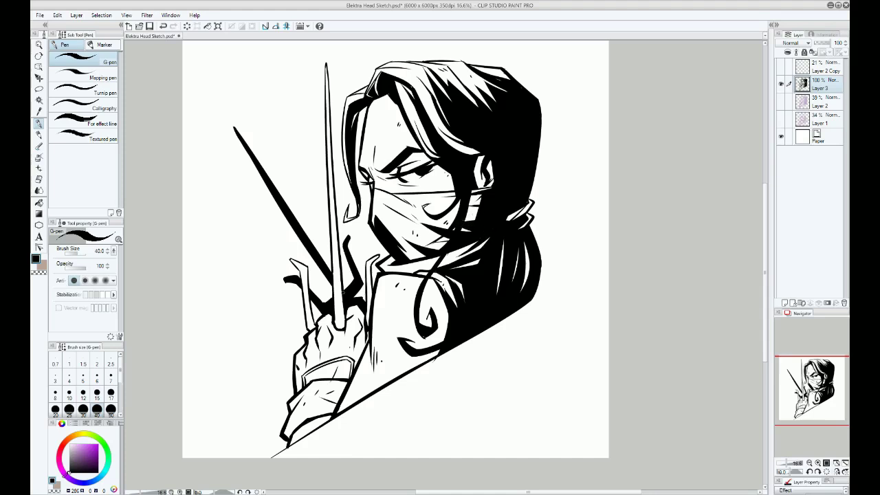
key("ctrl+z")
- Refine the fold lines across the front of the mask below the nose
mouse_move(388, 194)
left_mouse_down()
mouse_move(408, 209)
mouse_move(394, 201)
mouse_move(405, 222)
left_mouse_up()
key("ctrl+z")
key("ctrl+z")
key("ctrl+z")
key("ctrl+z")
key("ctrl+z")
key("ctrl+z")
key("ctrl+z")
left_click_drag(380, 198, 383, 200)
key("ctrl+z")
- Ink a small curl on the cheek beside the eye and rework the curl over the mask
left_click_drag(448, 173, 445, 187)
key("ctrl+z")
key("ctrl+z")
key("ctrl+z")
left_click_drag(447, 184, 438, 181)
left_click_drag(425, 213, 433, 201)
key("ctrl+z")
- Rework the shading lines on the collar beneath the mask
left_click_drag(399, 272, 434, 262)
key("ctrl+z")
key("ctrl+z")
key("ctrl+z")
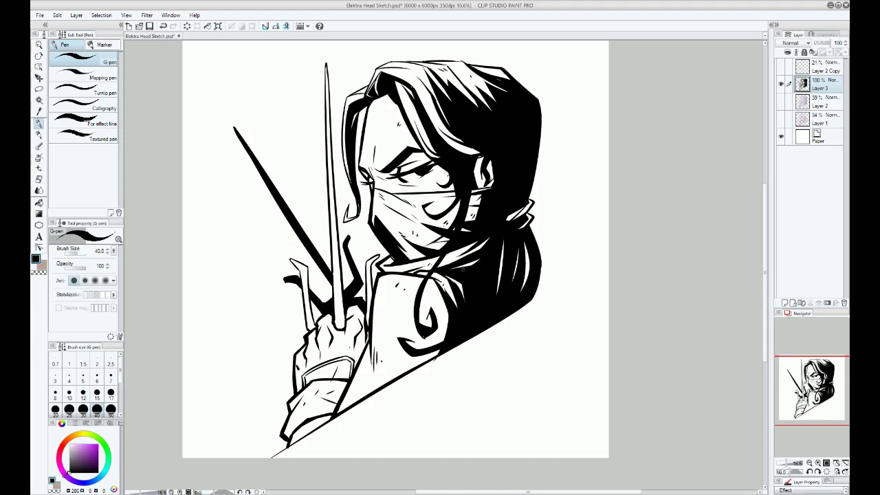
- Erase the overshooting line ends and rough outer margin along the diagonal bottom edge with a size 60 hard eraser
key("e")
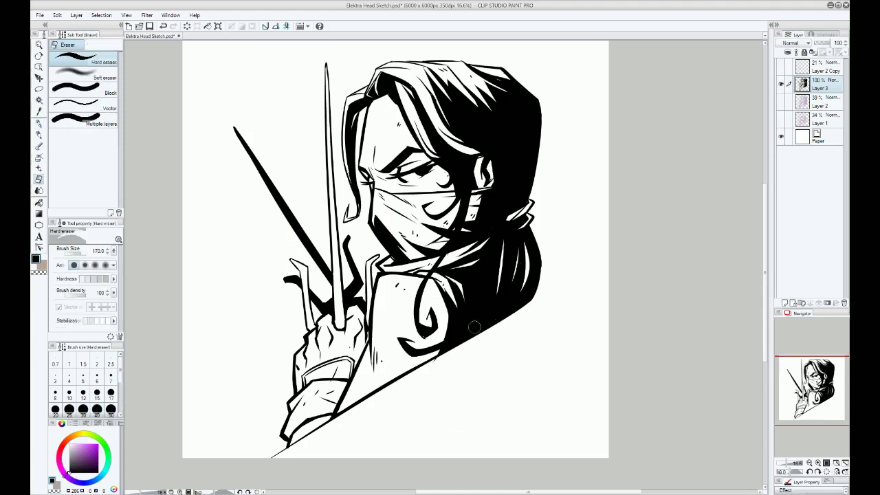
key("bracketleft")
key("bracketleft")
key("bracketleft")
key("bracketleft")
mouse_move(285, 447)
left_mouse_down()
mouse_move(306, 438)
mouse_move(271, 456)
left_mouse_up()
key("ctrl+z")
mouse_move(539, 298)
left_mouse_down()
mouse_move(381, 394)
mouse_move(535, 299)
mouse_move(417, 374)
left_mouse_up()
key("ctrl+z")
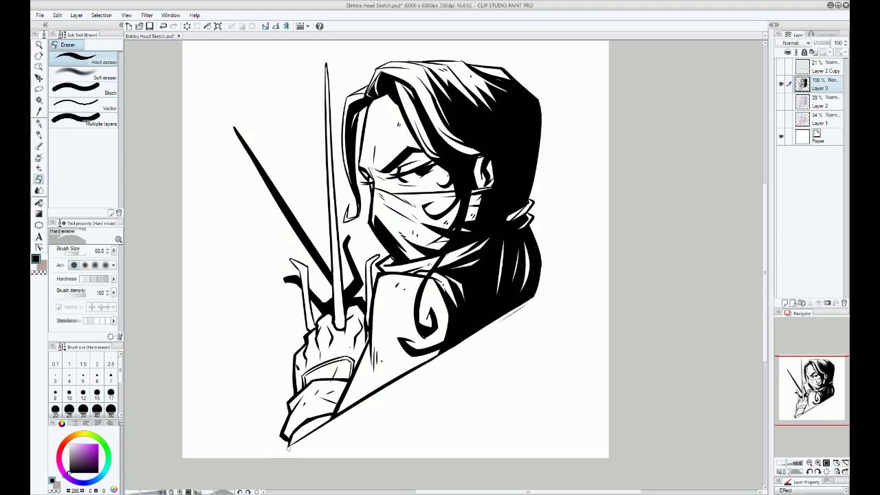
left_click_drag(288, 448, 585, 266)
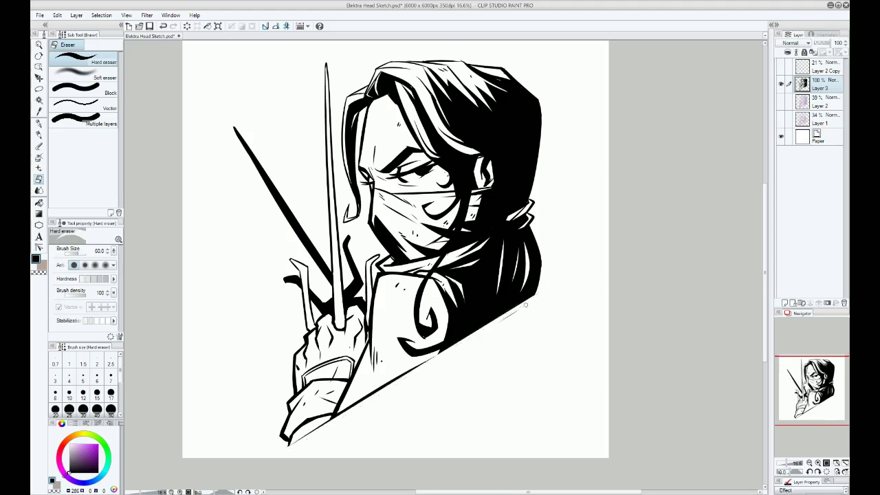
left_click_drag(526, 306, 497, 324)
key("ctrl+z")
- Ink a straight G-pen line along the diagonal bottom edge from forearm to ponytail and sharpen the forearm's corner
key("p")
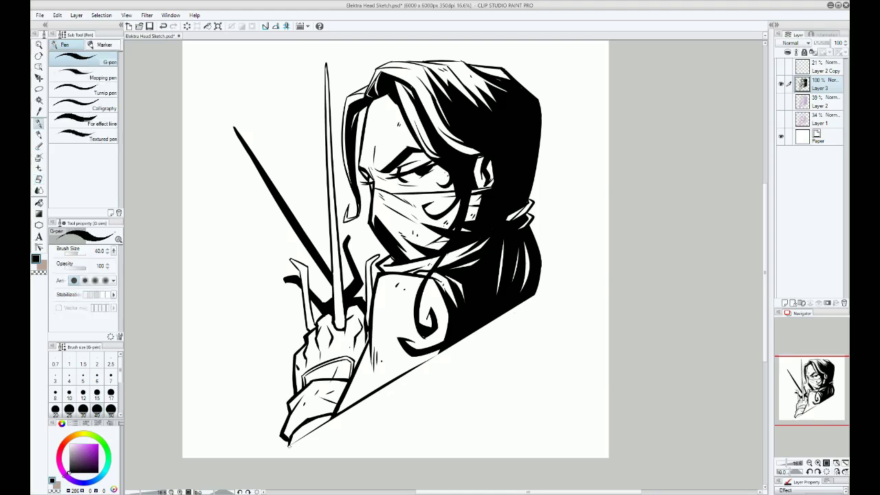
left_click(289, 445)
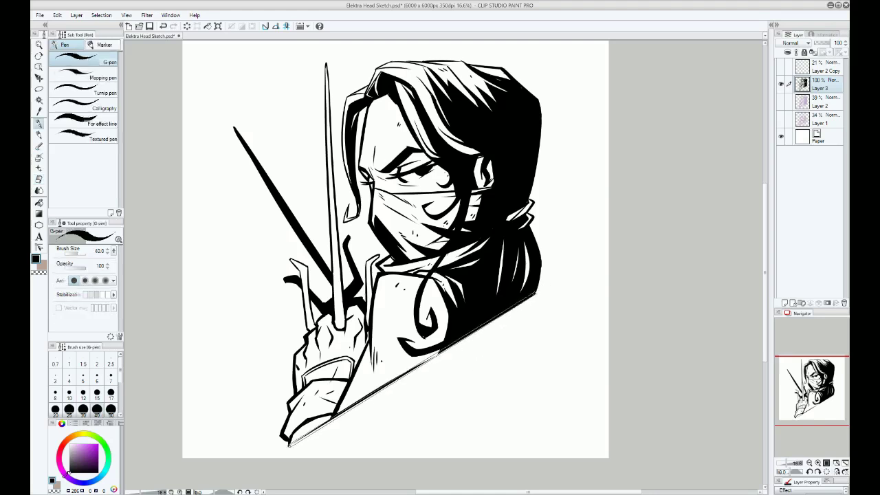
left_click(535, 294, "shift")
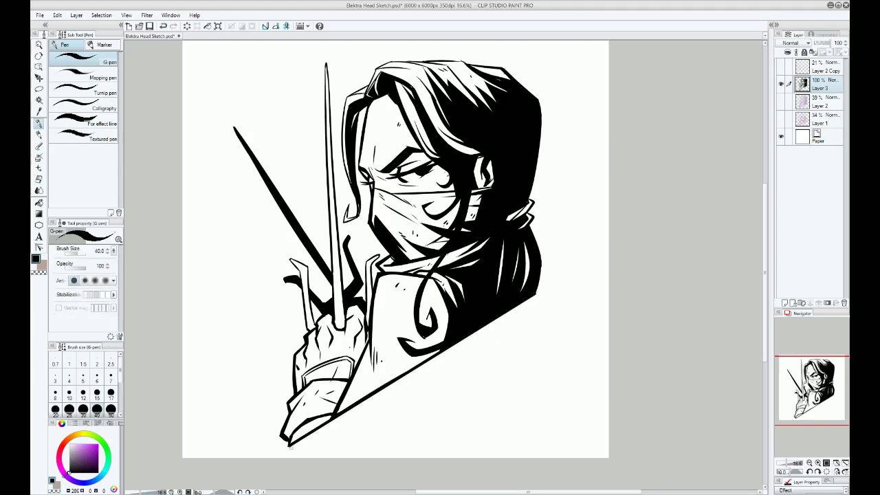
mouse_move(290, 447)
left_mouse_down()
mouse_move(287, 439)
mouse_move(286, 449)
left_mouse_up()
key("e")
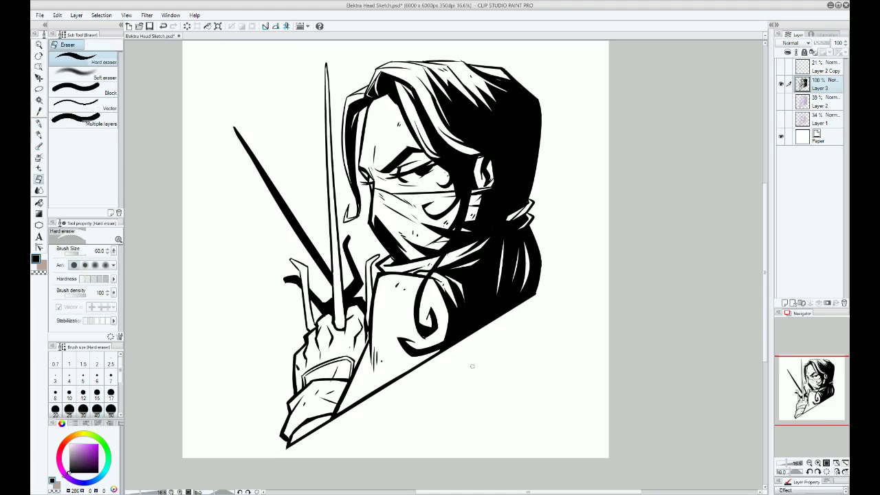
- Touch up the hair beside the hair tie with the G-pen and erase a thin highlight into the black hair behind the ear
key("p")
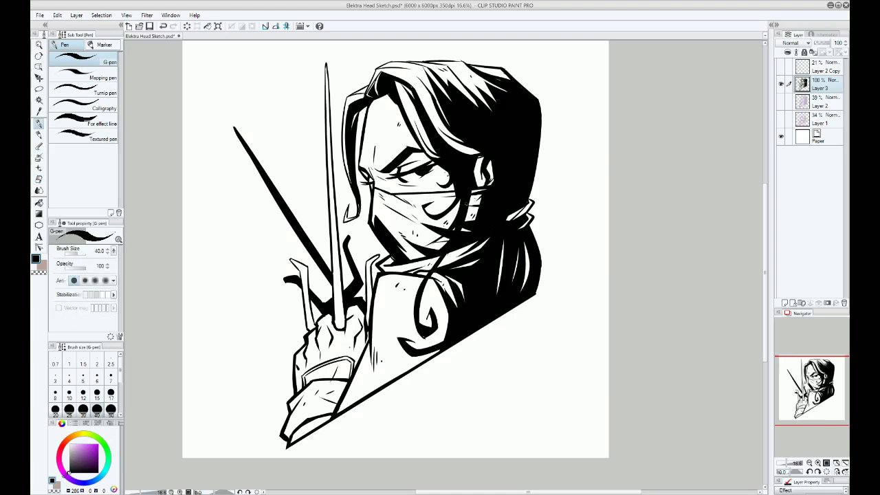
left_click_drag(516, 211, 508, 219)
key("e")
mouse_move(511, 152)
left_mouse_down()
mouse_move(471, 143)
mouse_move(501, 155)
left_mouse_up()
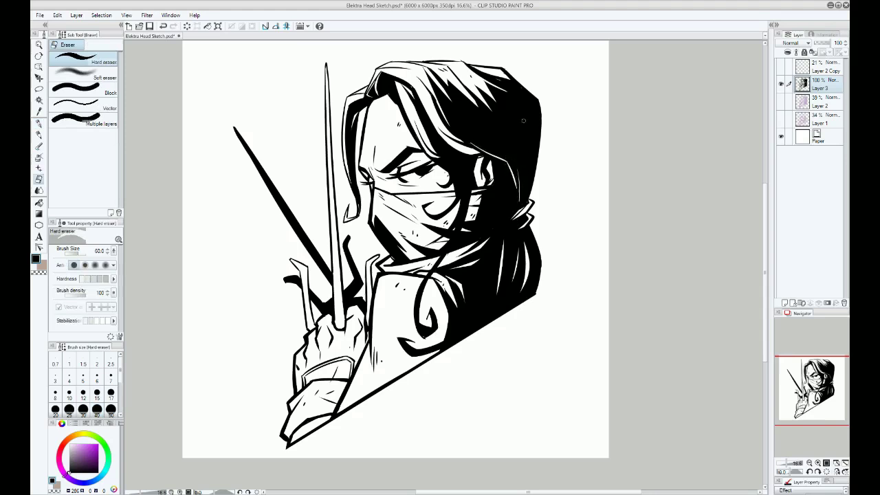
- Carve a long thin highlight down the black hair at the back of the head with a size 40 hard eraser
left_click_drag(494, 100, 510, 129)
key("ctrl+z")
left_click_drag(493, 99, 508, 124)
key("ctrl+z")
key("bracketleft")
key("bracketleft")
mouse_move(504, 91)
left_mouse_down()
mouse_move(525, 107)
mouse_move(531, 181)
left_mouse_up()
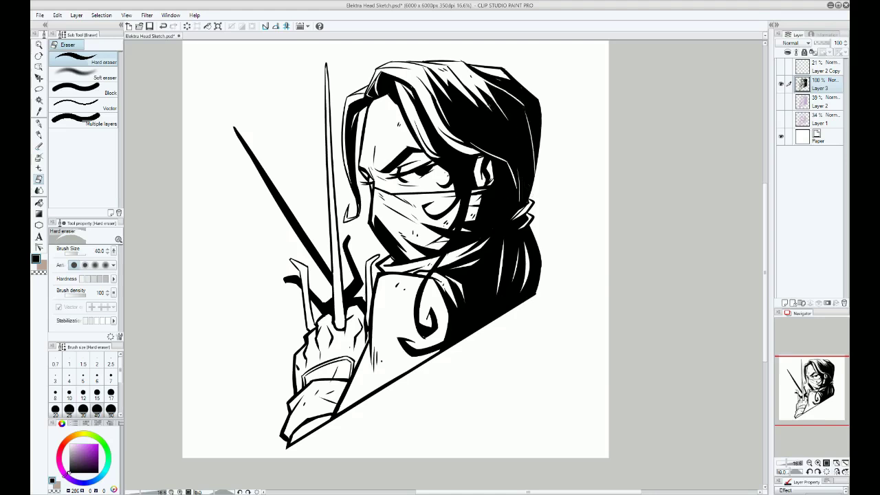
- Rework thin erased highlights through the black hair from the crown down past the ear toward the hair tie
left_click_drag(490, 113, 501, 148)
key("ctrl+z")
left_click_drag(488, 108, 519, 199)
key("ctrl+z")
key("ctrl+z")
mouse_move(448, 97)
left_mouse_down()
mouse_move(466, 120)
mouse_move(506, 135)
mouse_move(518, 180)
left_mouse_up()
key("ctrl+z")
left_click_drag(506, 136, 517, 174)
key("ctrl+z")
left_click_drag(506, 138, 519, 189)
key("ctrl+z")
- Try to erase curved highlights from behind the ear down past the mask and along the ponytail's lower edge
left_click_drag(498, 160, 475, 239)
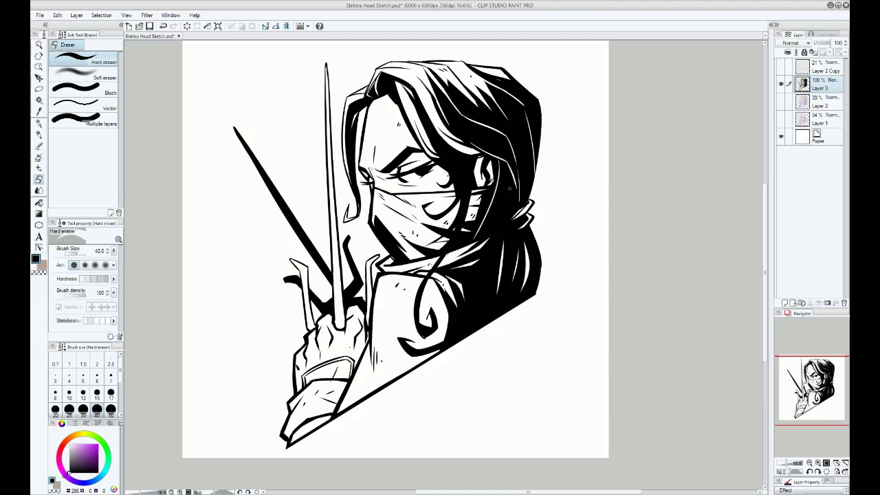
key("ctrl+z")
left_click_drag(503, 174, 481, 240)
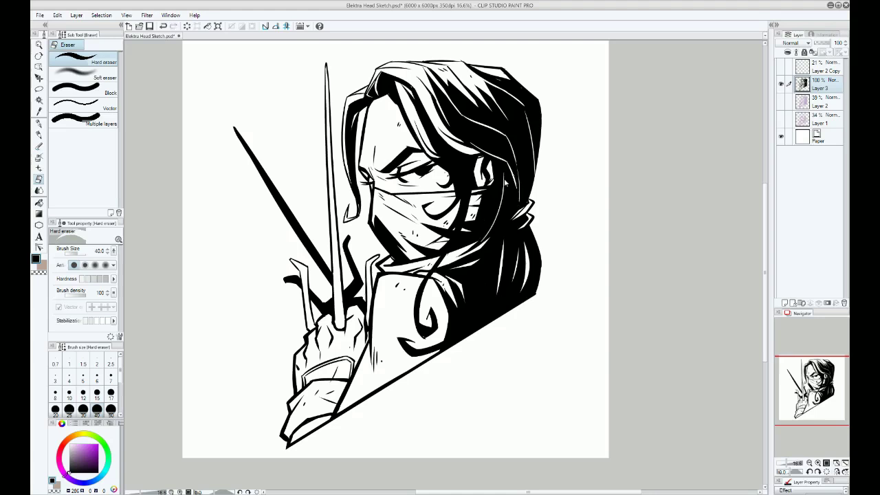
key("ctrl+z")
mouse_move(494, 172)
left_mouse_down()
mouse_move(509, 206)
mouse_move(474, 263)
mouse_move(453, 333)
left_mouse_up()
key("ctrl+z")
mouse_move(494, 262)
left_mouse_down()
mouse_move(488, 291)
mouse_move(451, 337)
left_mouse_up()
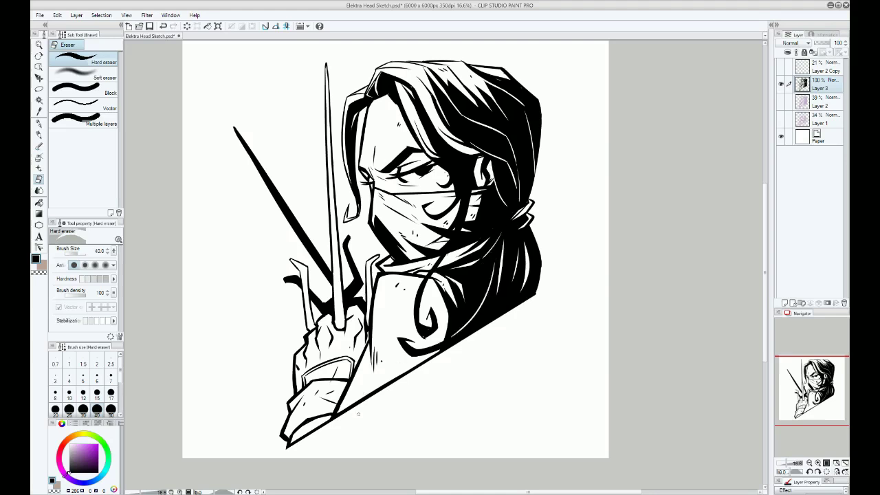
key("ctrl+z")
left_click_drag(500, 251, 458, 345)
key("ctrl+z")
- Erase small highlights into the dark hair beside the mask, the strand next to the eye, and the hair at the front parting
left_click(492, 211)
left_click_drag(455, 152, 461, 208)
key("ctrl+z")
mouse_move(458, 160)
left_mouse_down()
mouse_move(461, 188)
mouse_move(460, 164)
left_mouse_up()
left_click_drag(460, 164, 450, 170)
mouse_move(379, 94)
left_mouse_down()
mouse_move(390, 76)
mouse_move(395, 82)
left_mouse_up()
key("ctrl+z")
key("ctrl+z")
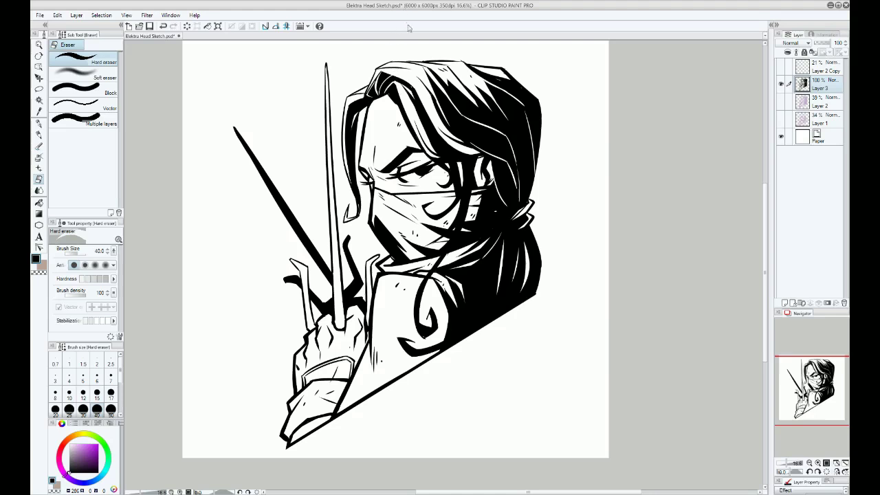
- Erase thin highlights along the front hair lock framing the face and touch up the lock's lower end with the G-pen
left_click_drag(353, 123, 350, 183)
key("ctrl+z")
left_click_drag(352, 123, 350, 182)
left_click_drag(369, 101, 347, 116)
key("p")
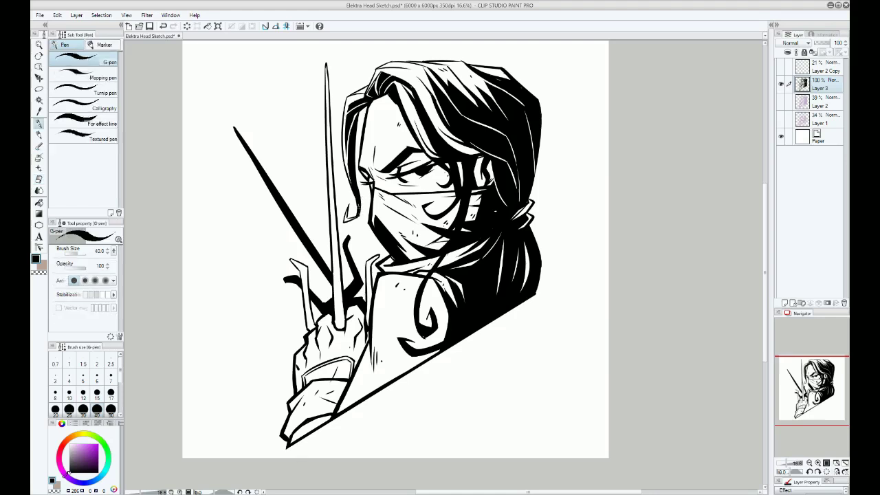
left_click_drag(361, 218, 359, 198)
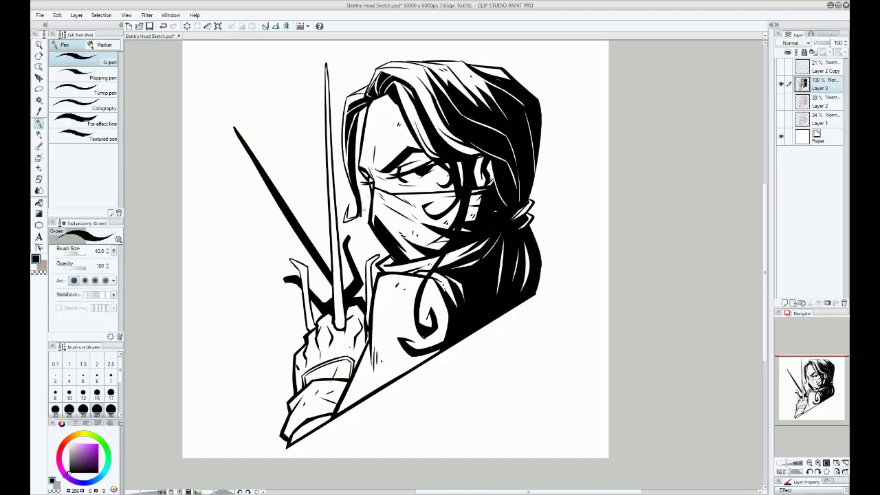